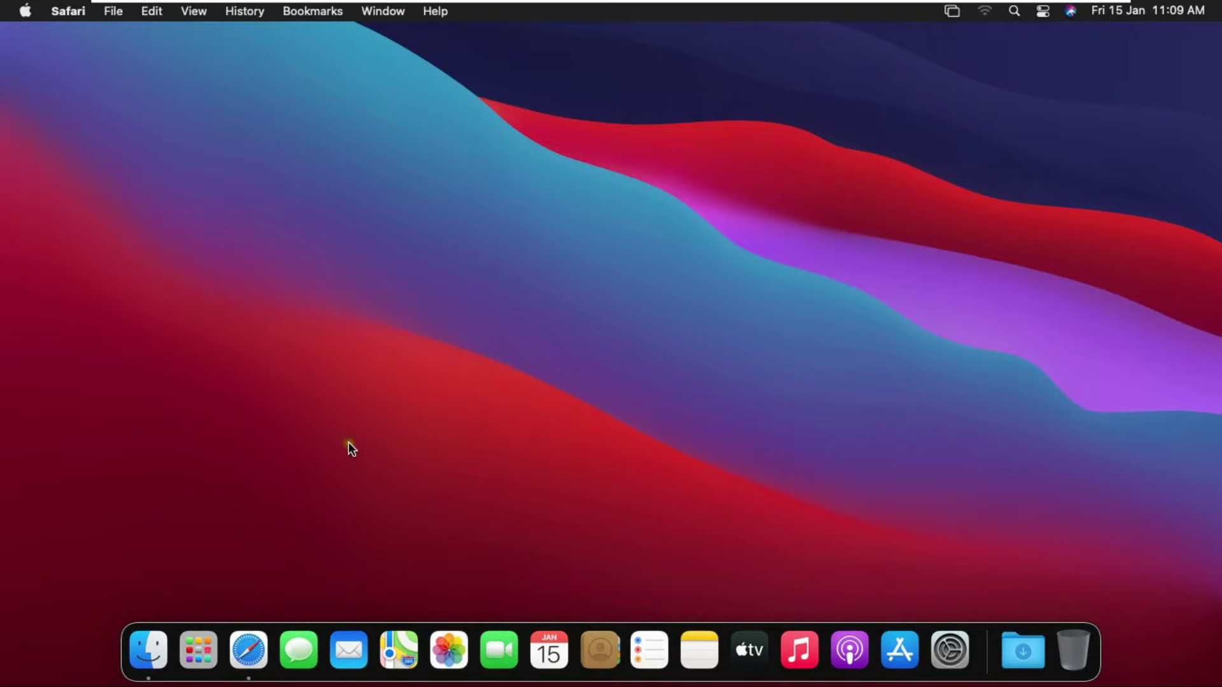
# In Safari, search Google for 'download open office 2021'.
pyautogui.click(251, 652)
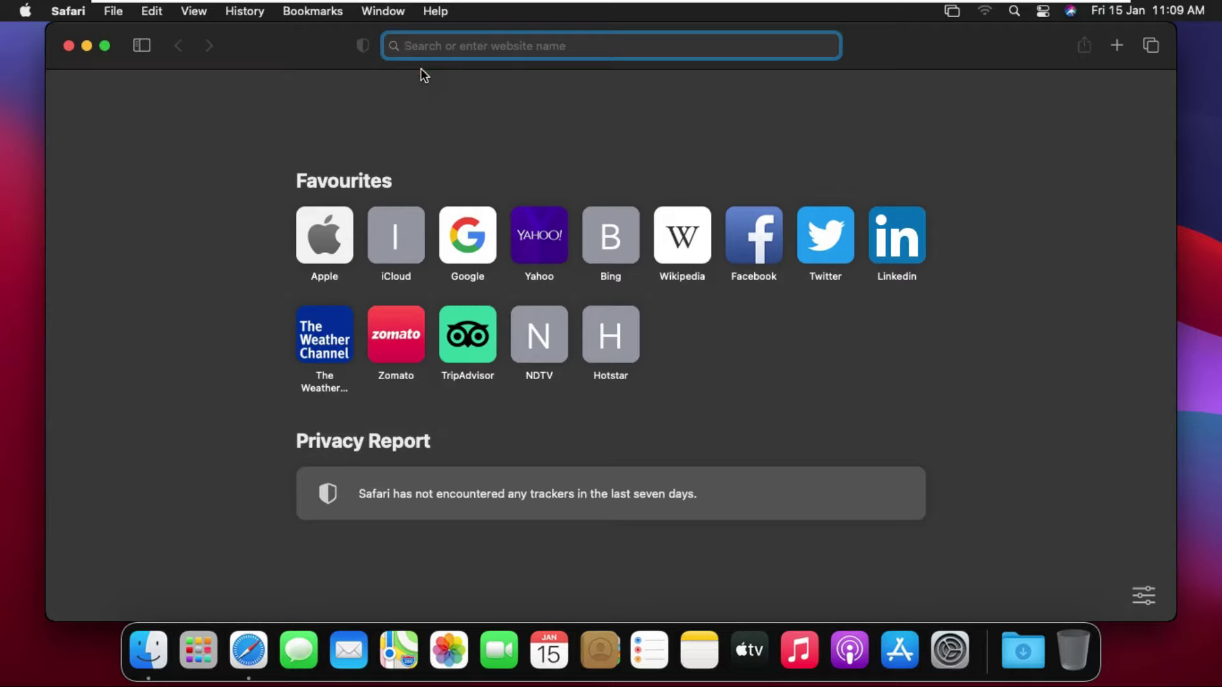
pyautogui.write('google.co.in/')
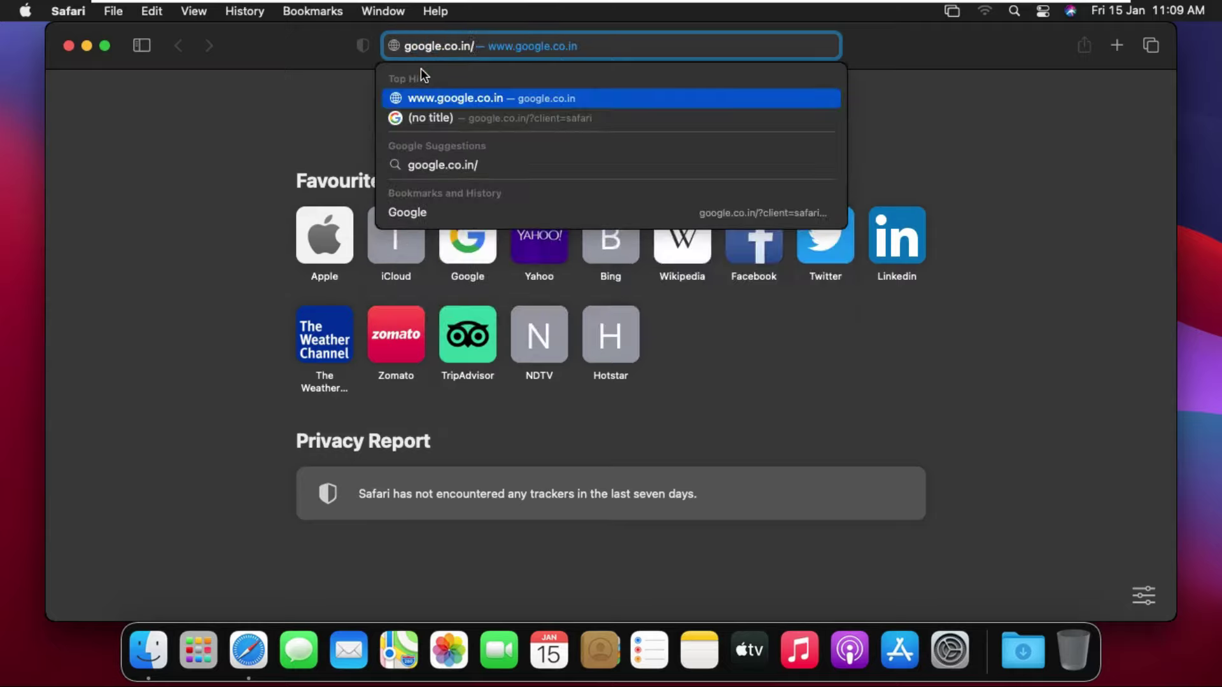
pyautogui.press('Return')
pyautogui.click(409, 341)
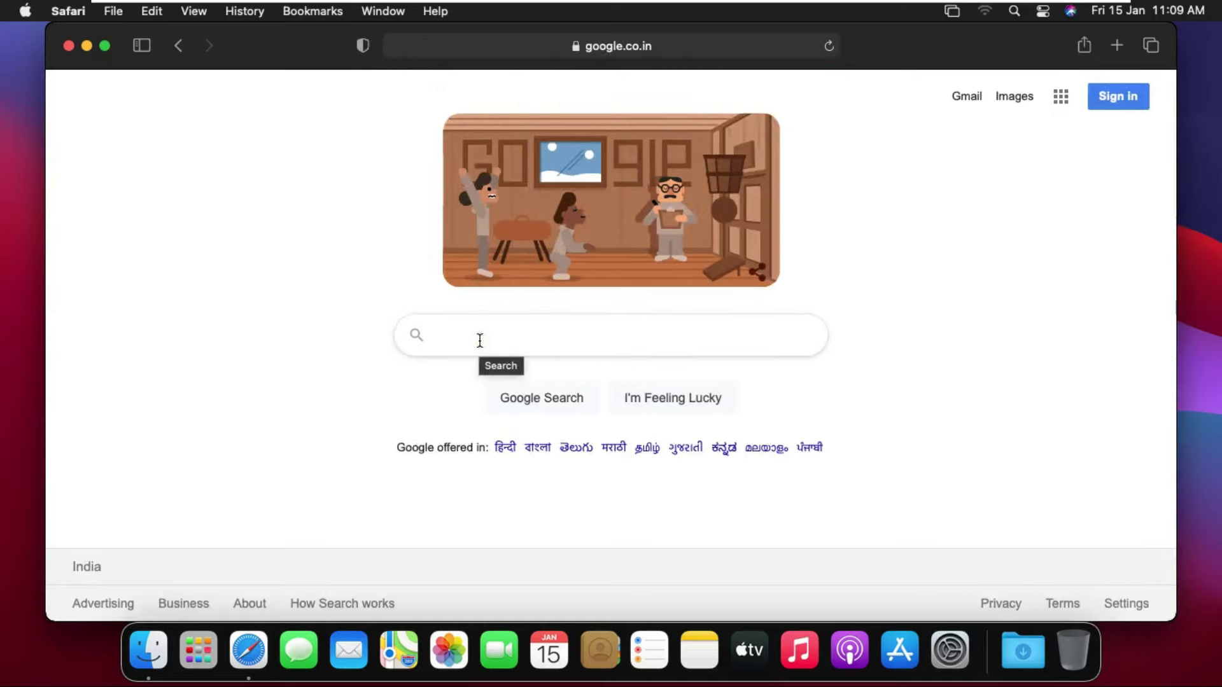
pyautogui.write('download ')
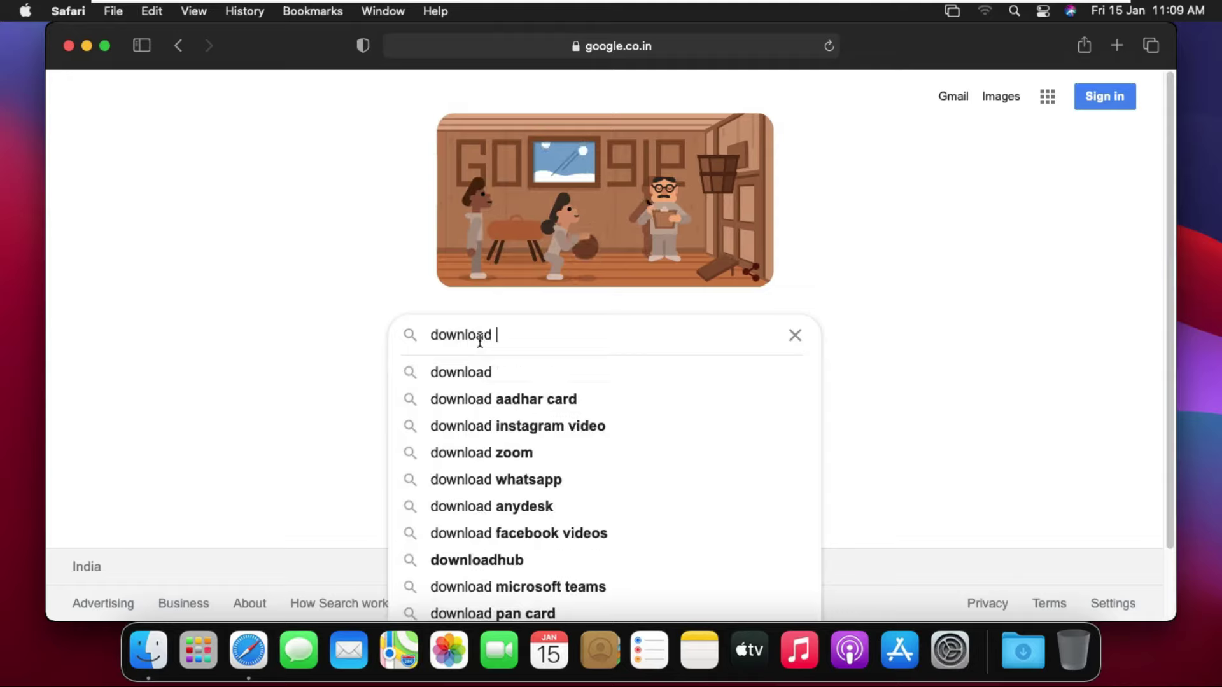
pyautogui.write('open off')
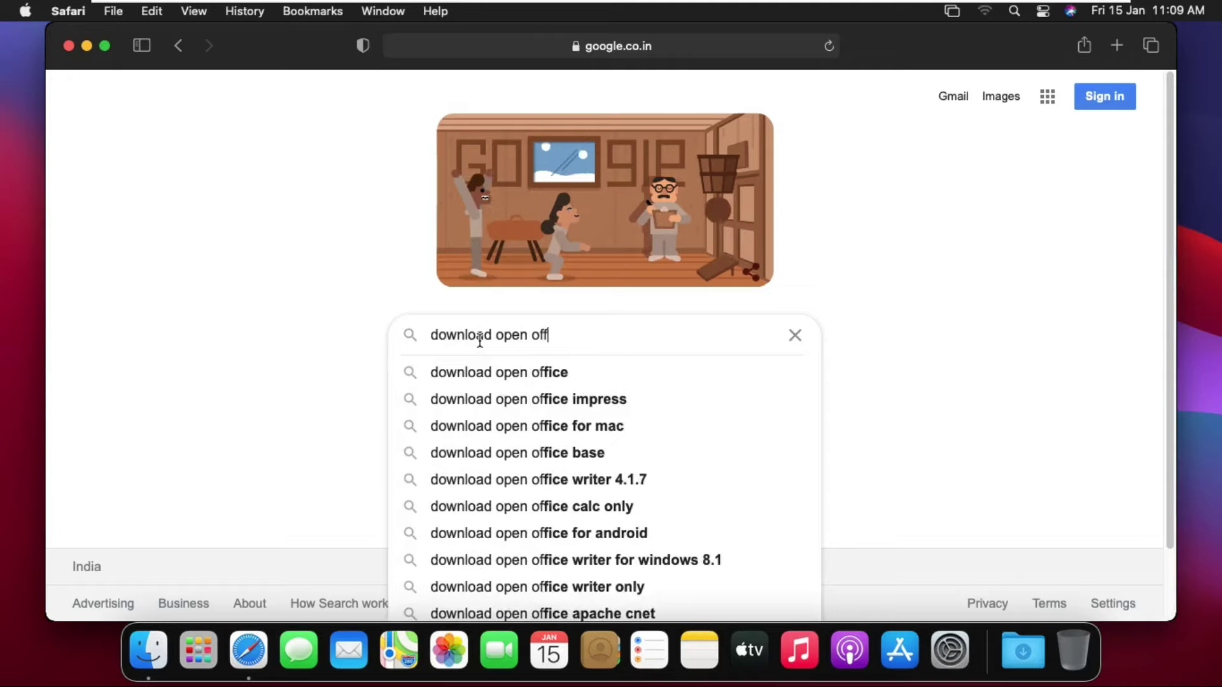
pyautogui.write('ice 2021')
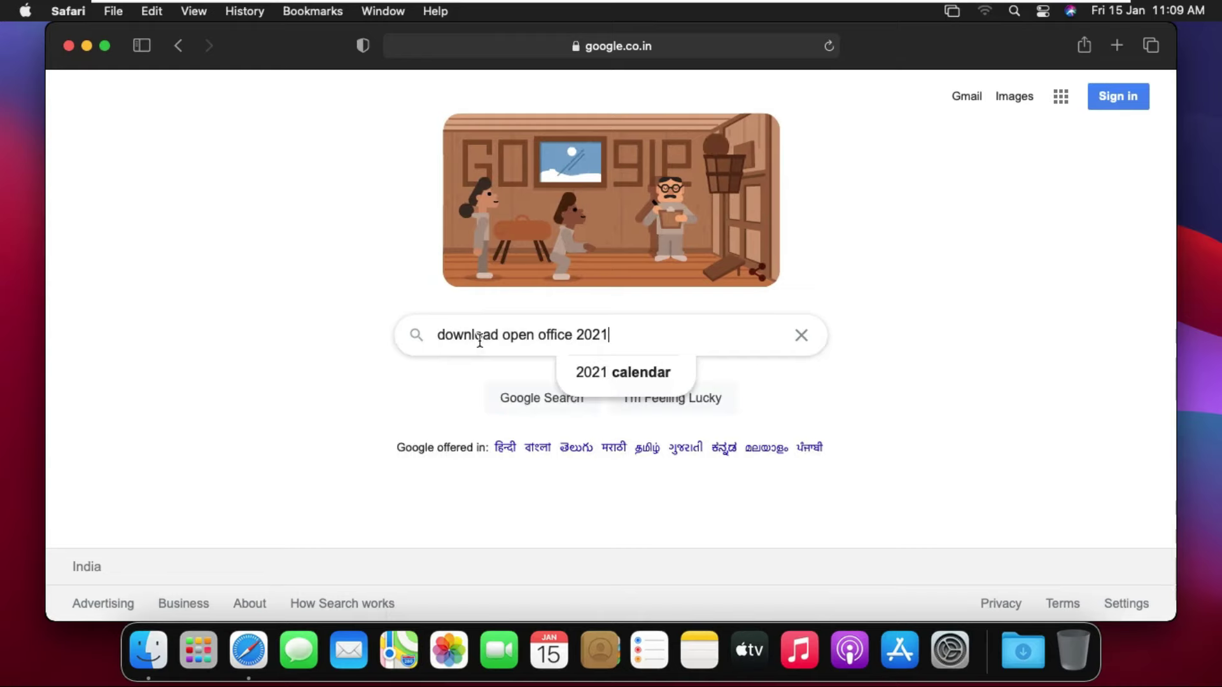
pyautogui.press('Return')
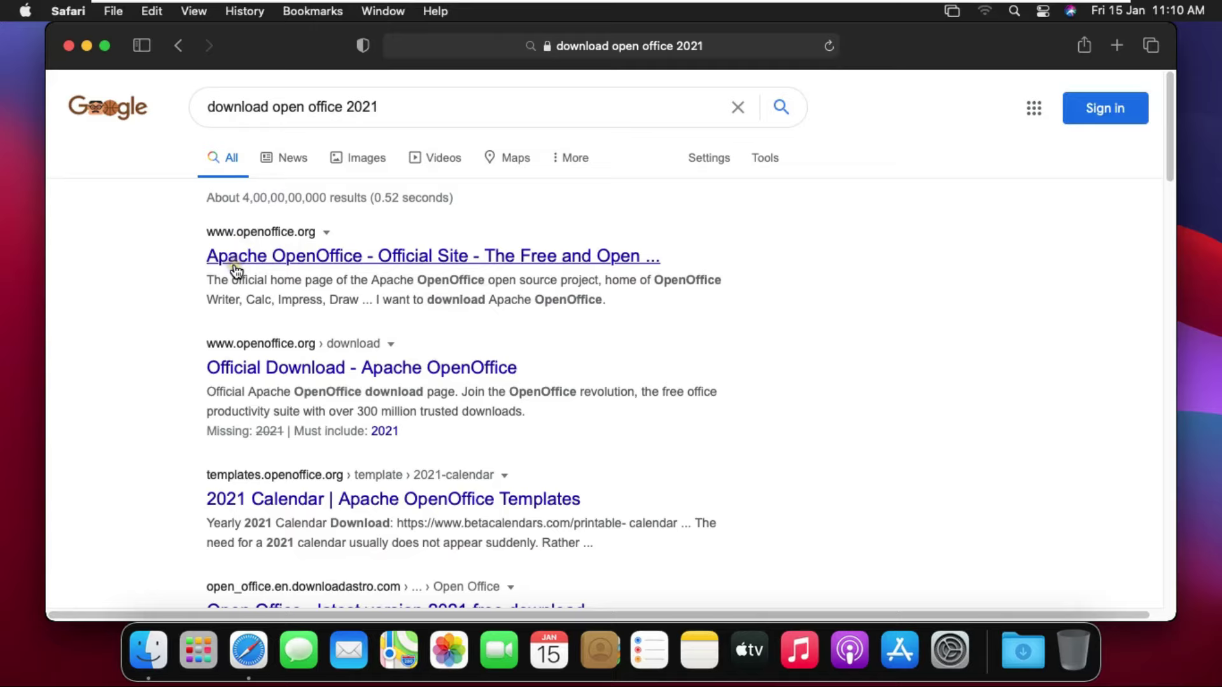
# Open the official OpenOffice download page and keep OS X (version >= 10.7) (DMG) and version 4.1.8.
pyautogui.click(354, 257)
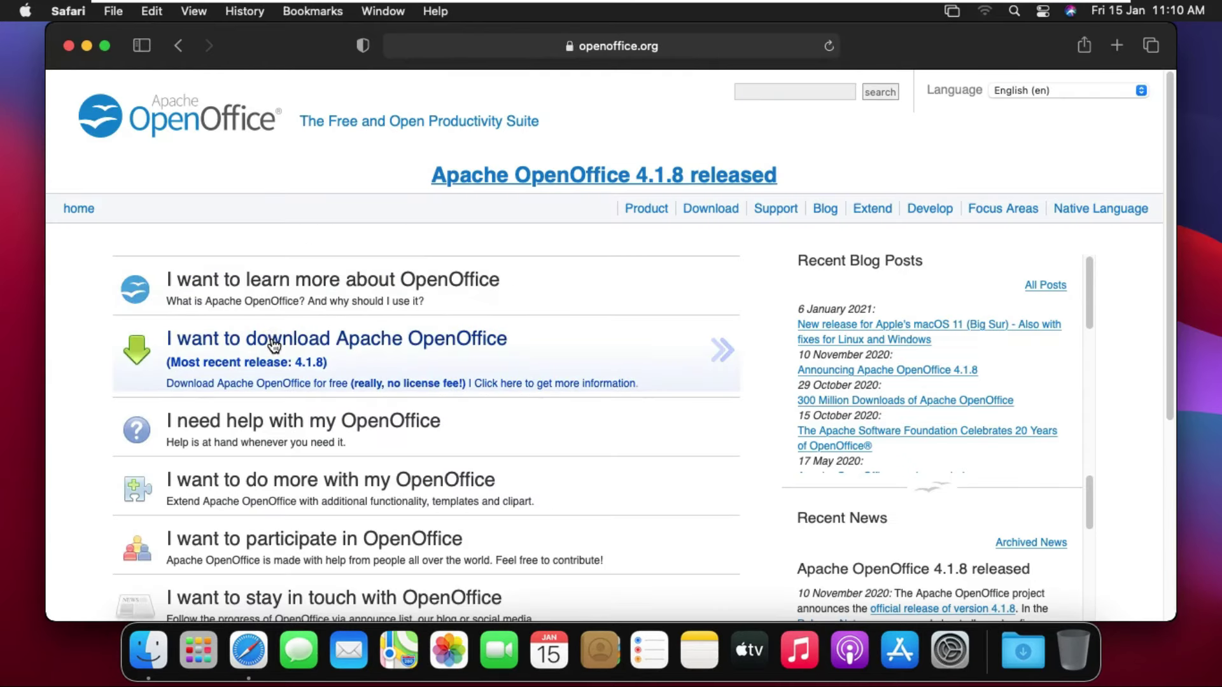
pyautogui.click(218, 384)
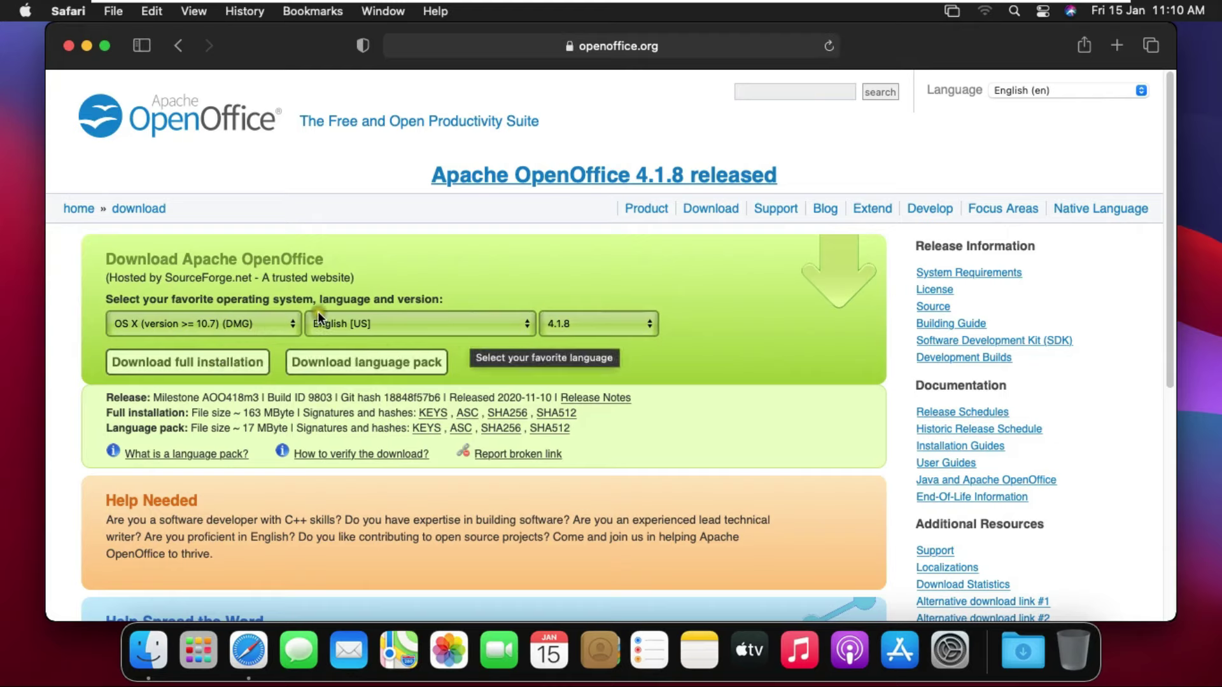
pyautogui.click(287, 326)
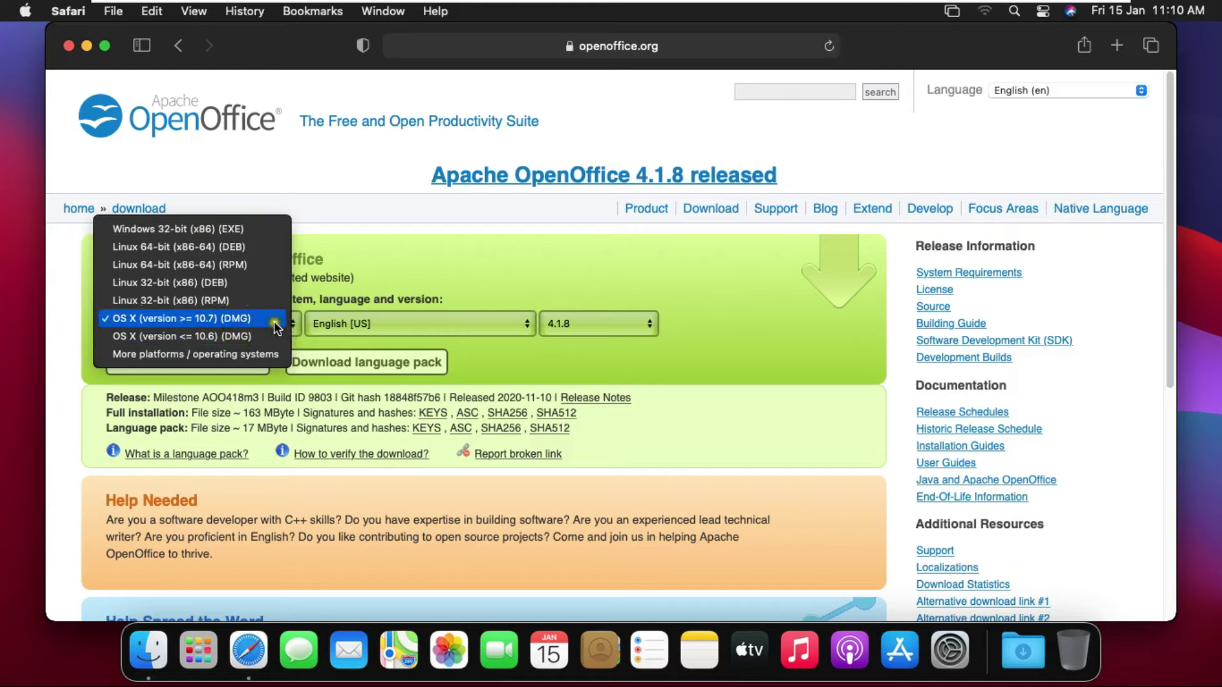
pyautogui.click(273, 321)
pyautogui.click(597, 324)
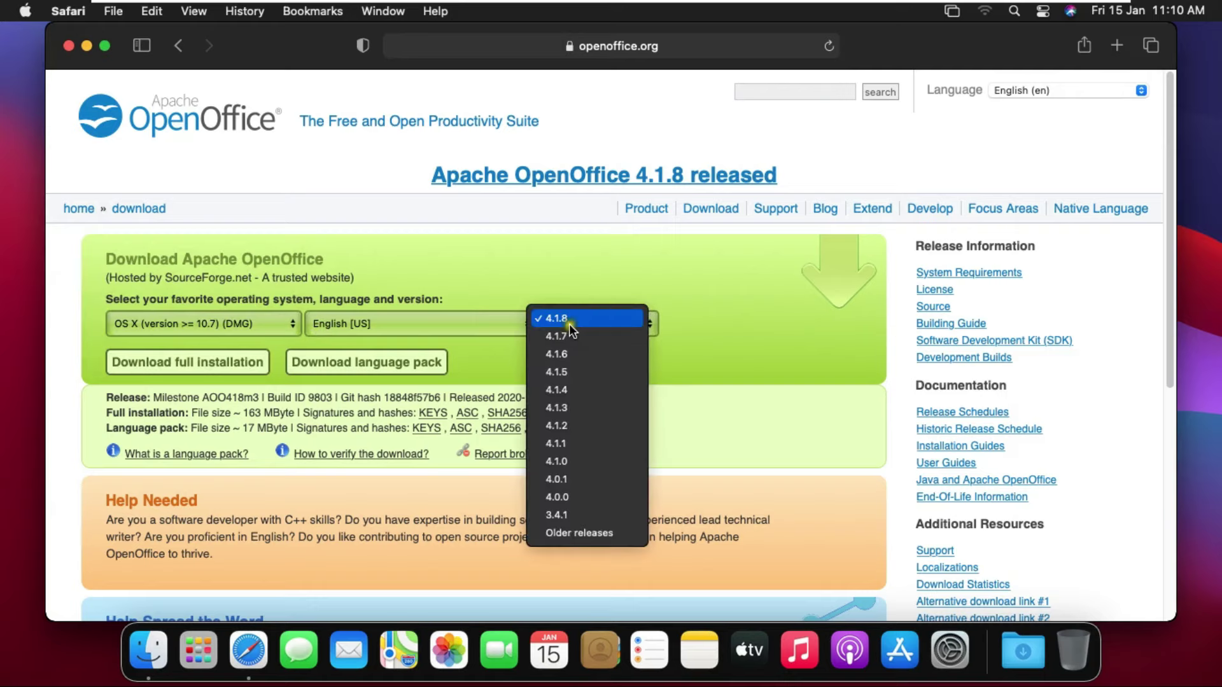
pyautogui.click(604, 320)
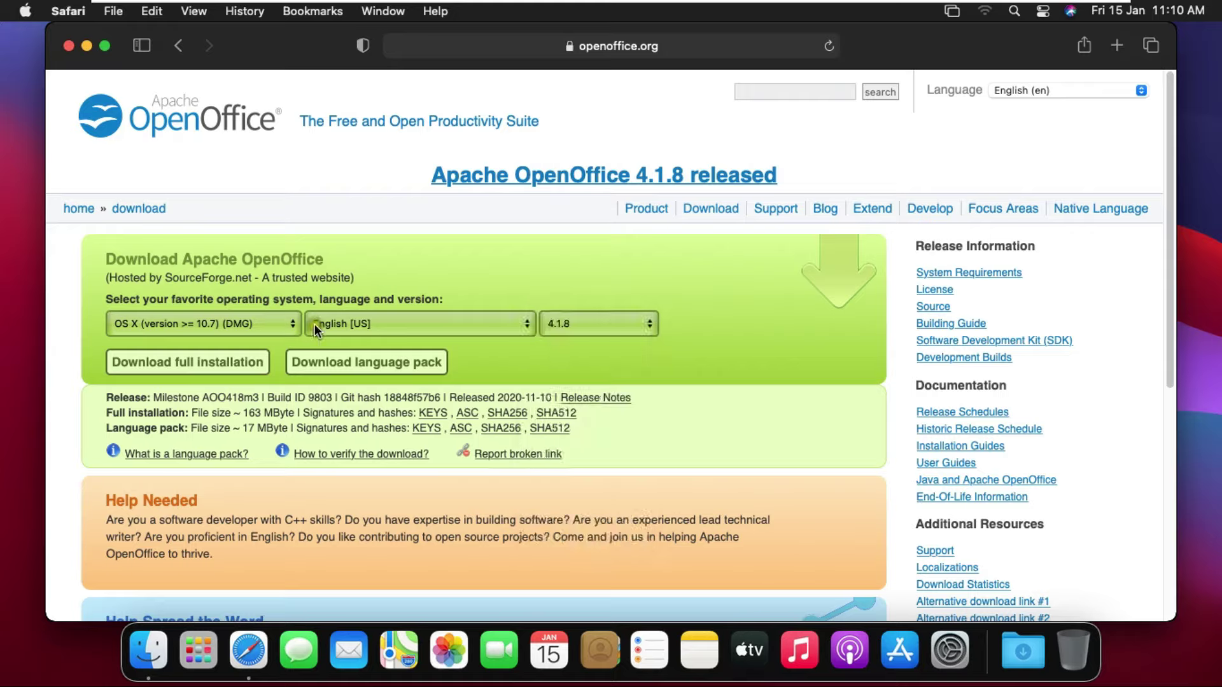
# Download the full installation, allow downloads from sourceforge.net, and watch its progress.
pyautogui.click(178, 360)
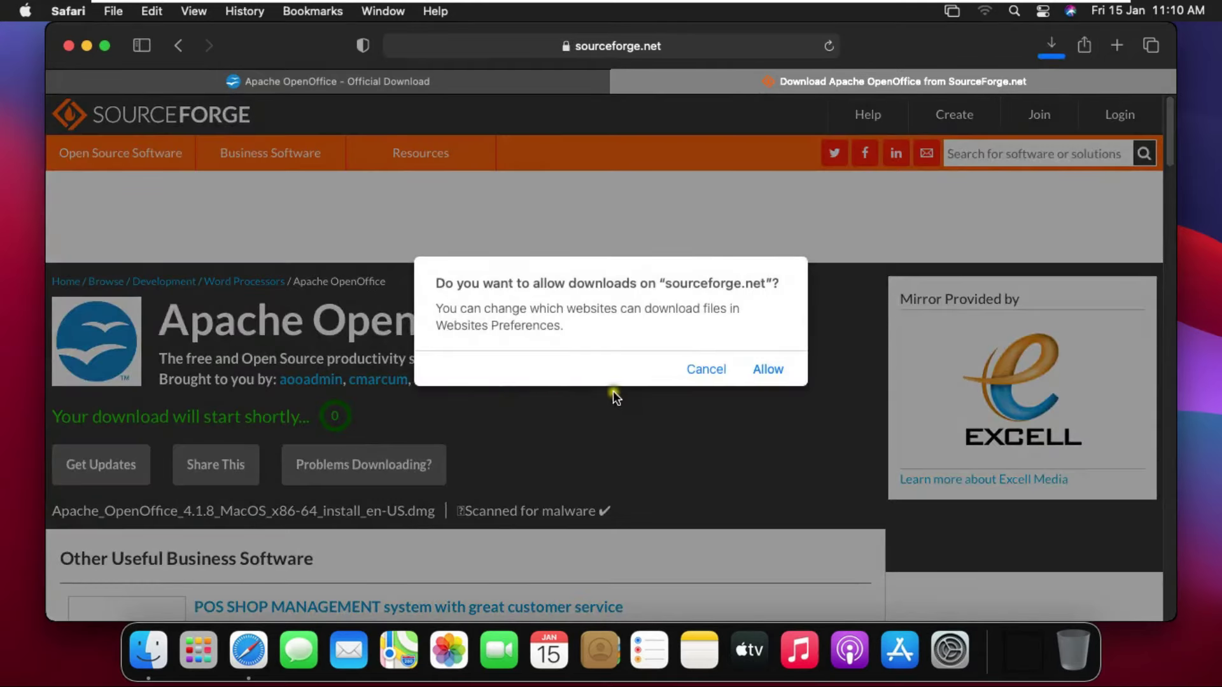
pyautogui.click(767, 375)
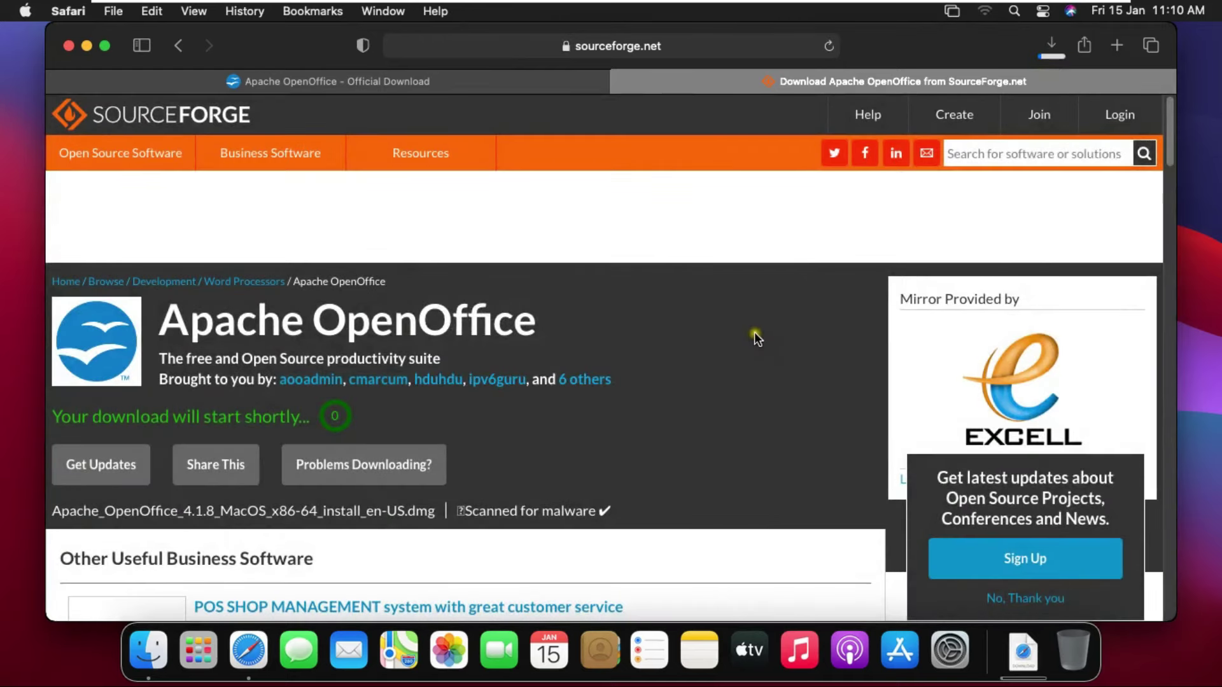
pyautogui.click(1050, 49)
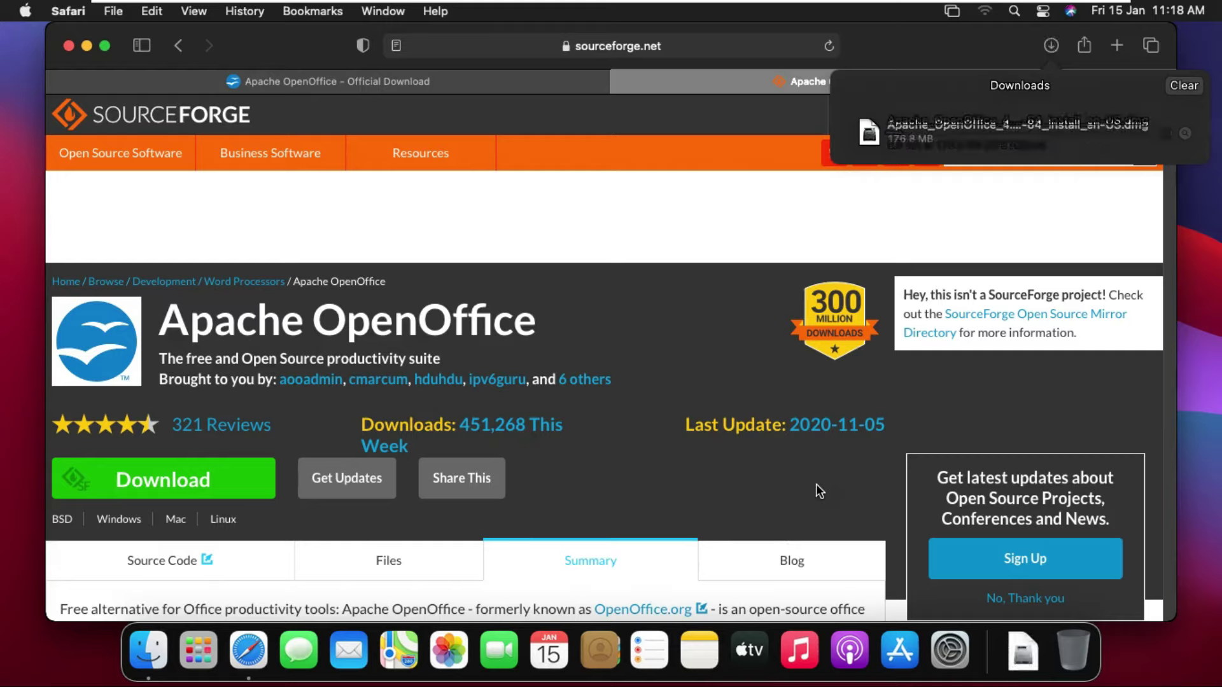
# Close Safari and mount the OpenOffice 4.1.8 disk image from Downloads with DiskImageMounter.
pyautogui.click(151, 662)
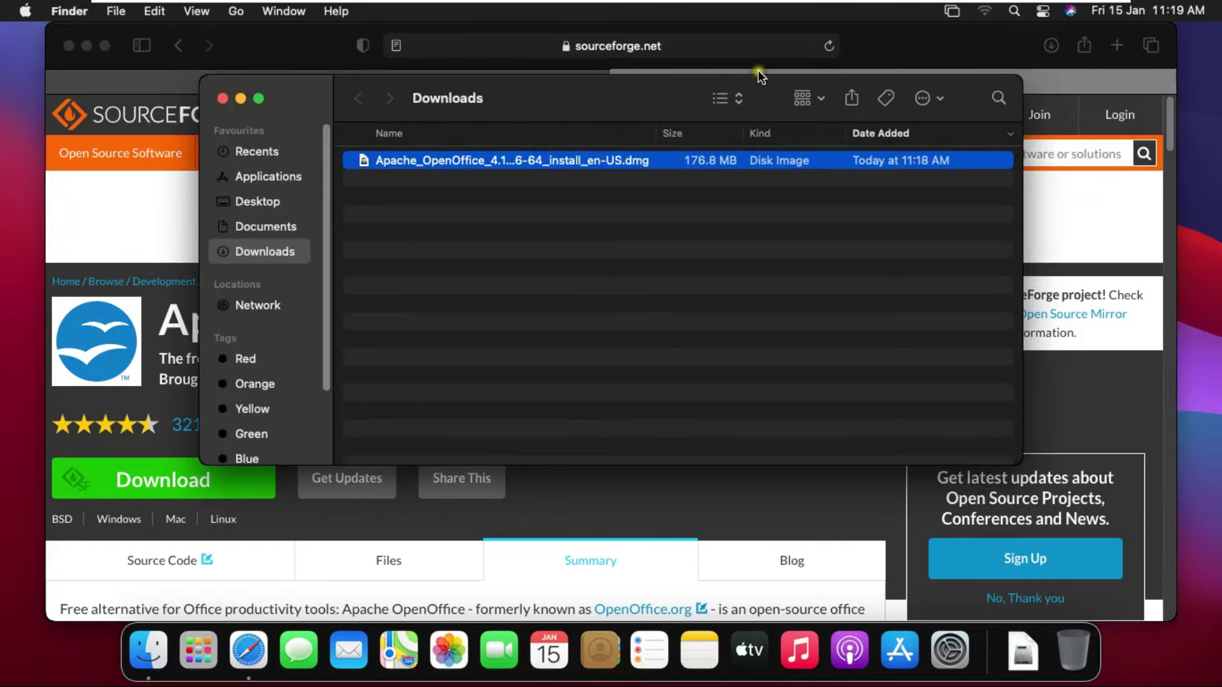
pyautogui.click(68, 47)
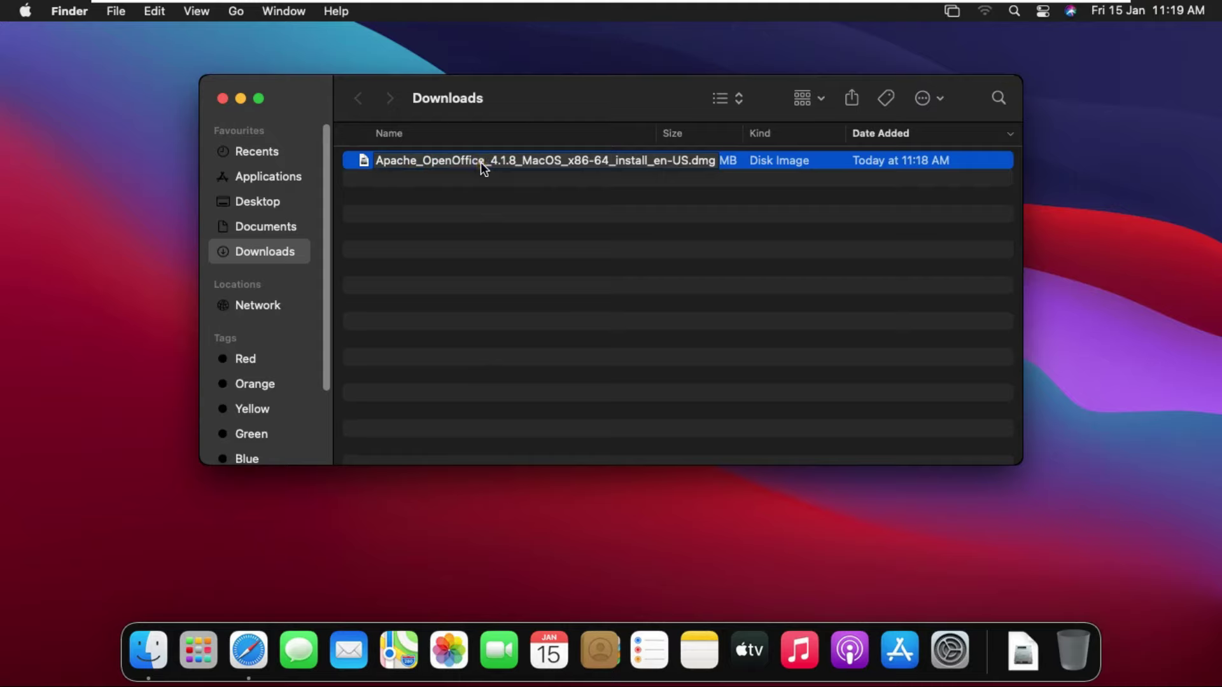
pyautogui.rightClick(536, 164)
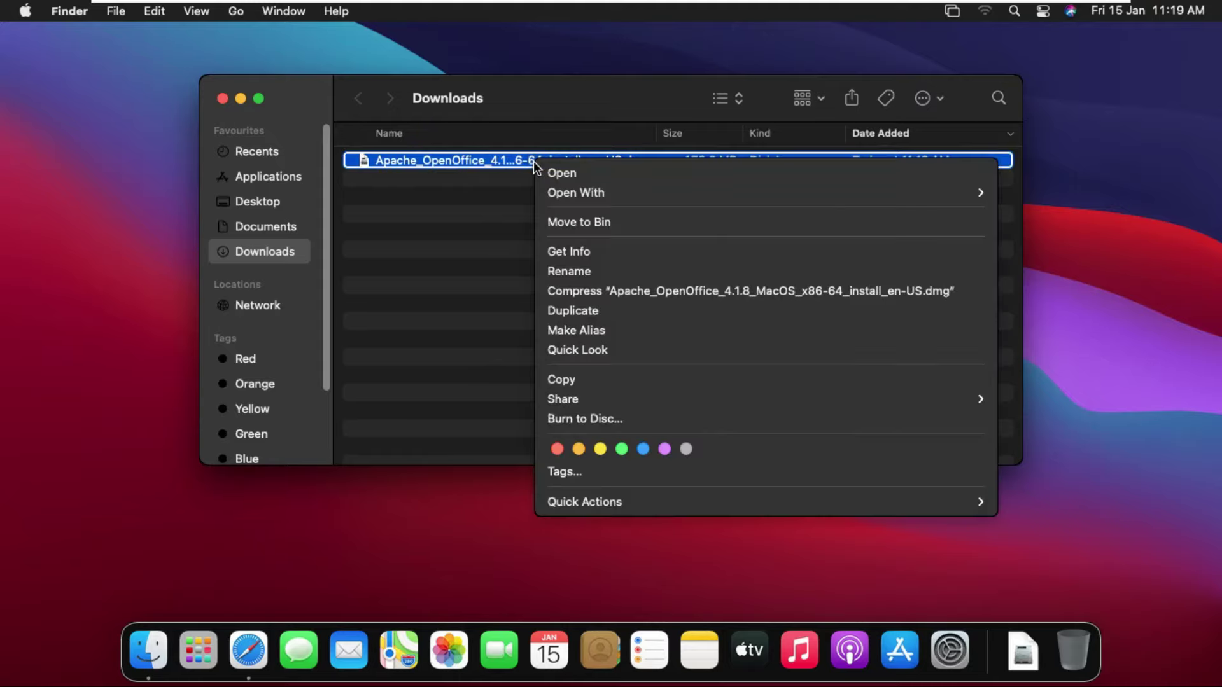
pyautogui.moveTo(608, 199)
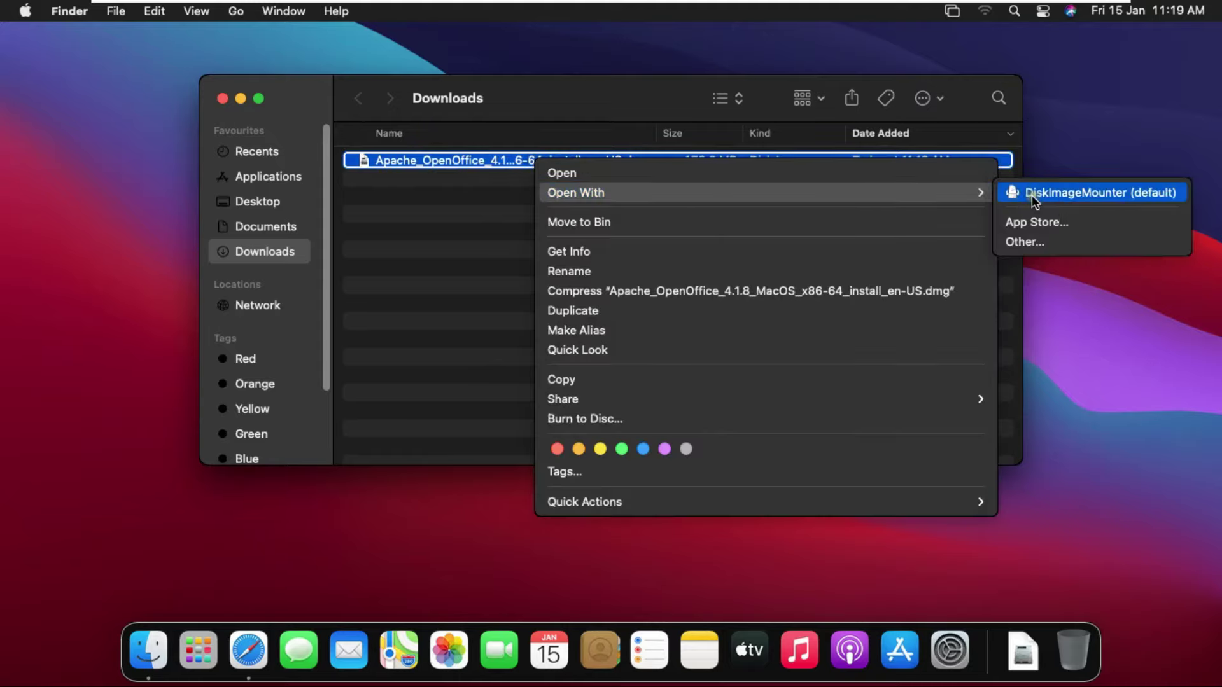
pyautogui.click(1071, 193)
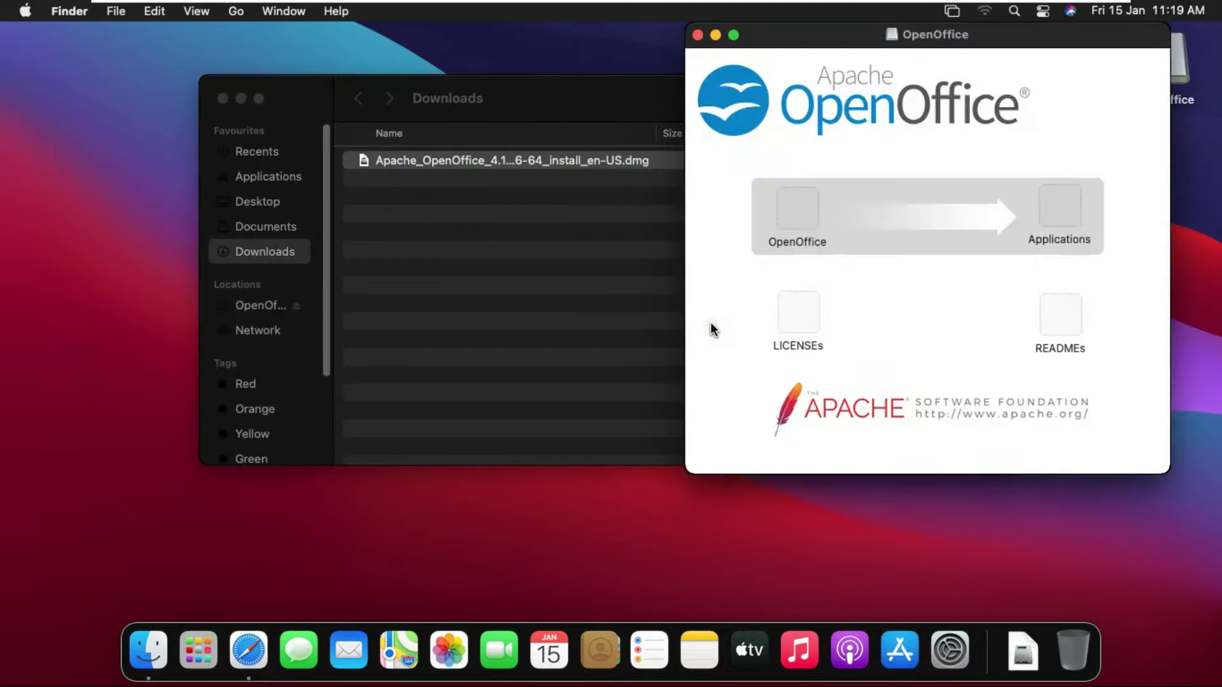
# Drag the OpenOffice app icon onto the Applications folder to copy it.
pyautogui.moveTo(859, 42); pyautogui.dragTo(803, 49)
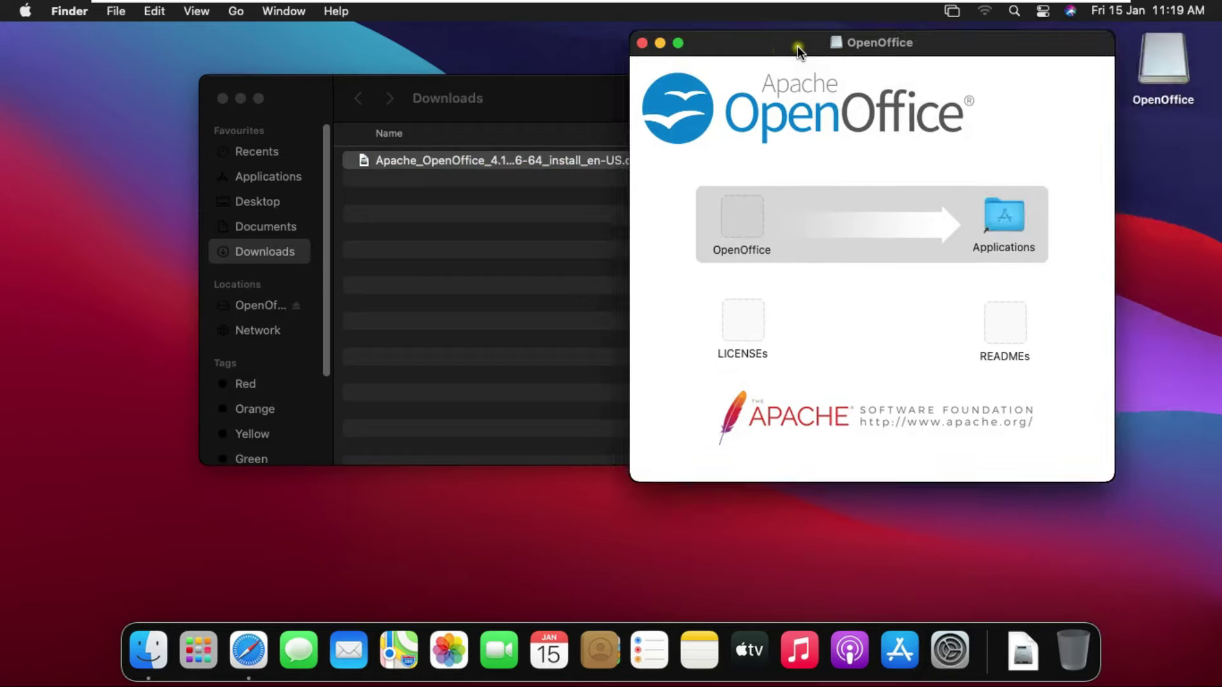
pyautogui.click(746, 231)
pyautogui.moveTo(745, 229); pyautogui.dragTo(1009, 226)
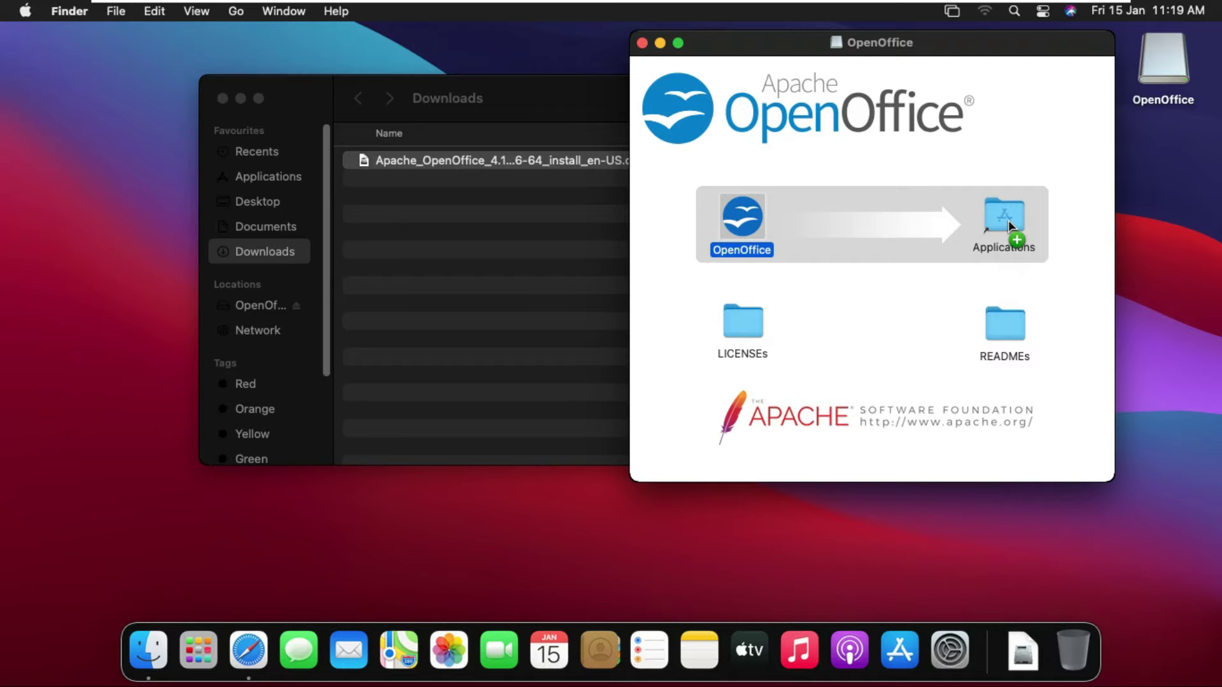
pyautogui.moveTo(1008, 222); pyautogui.dragTo(1008, 221)
# Close the installer and Downloads windows, launch OpenOffice from Launchpad, then cancel the developer warning.
pyautogui.click(643, 44)
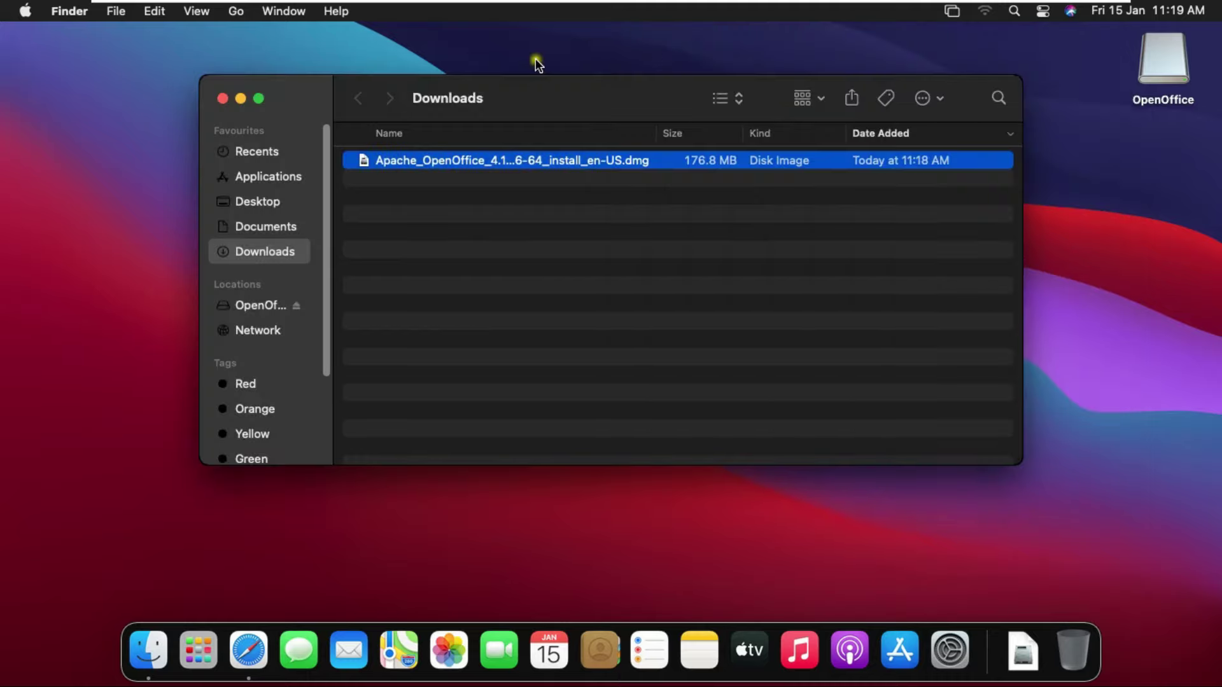
pyautogui.click(223, 99)
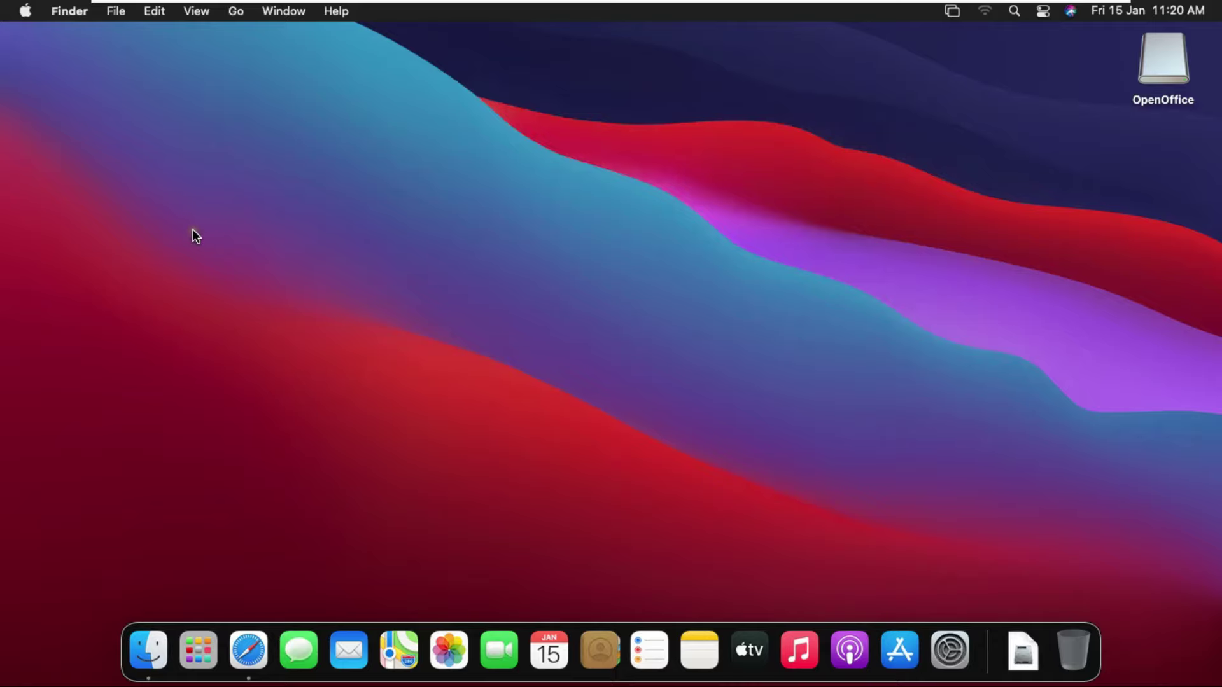
pyautogui.click(198, 647)
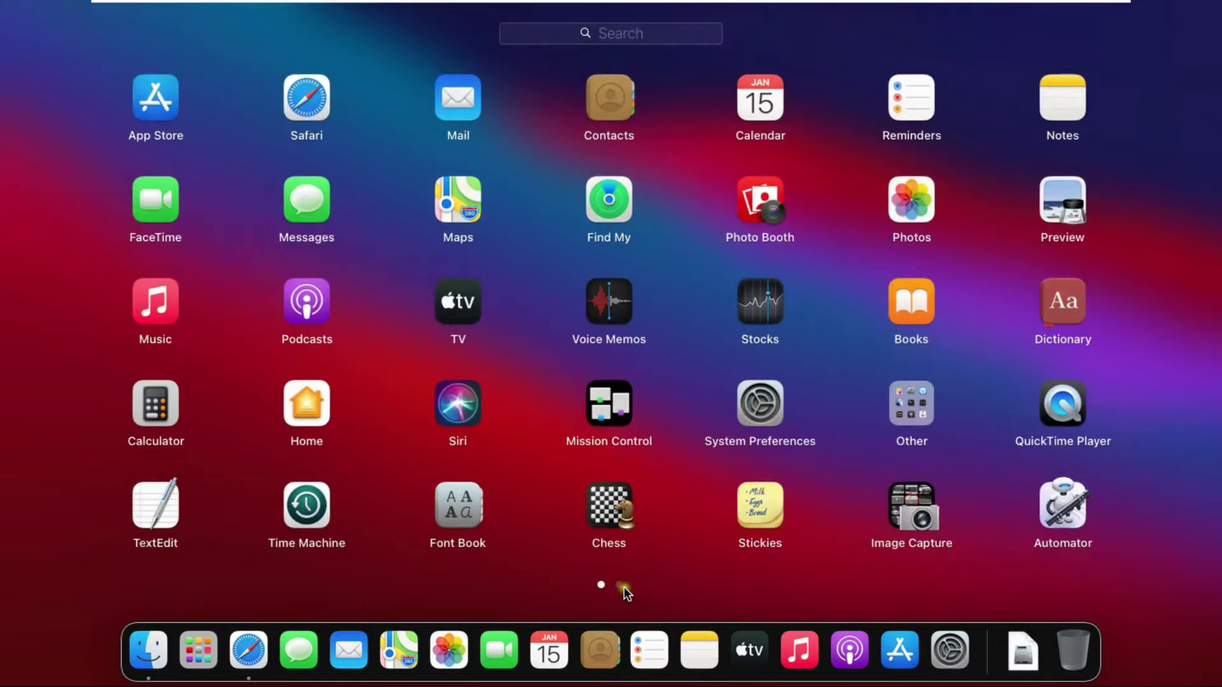
pyautogui.click(622, 587)
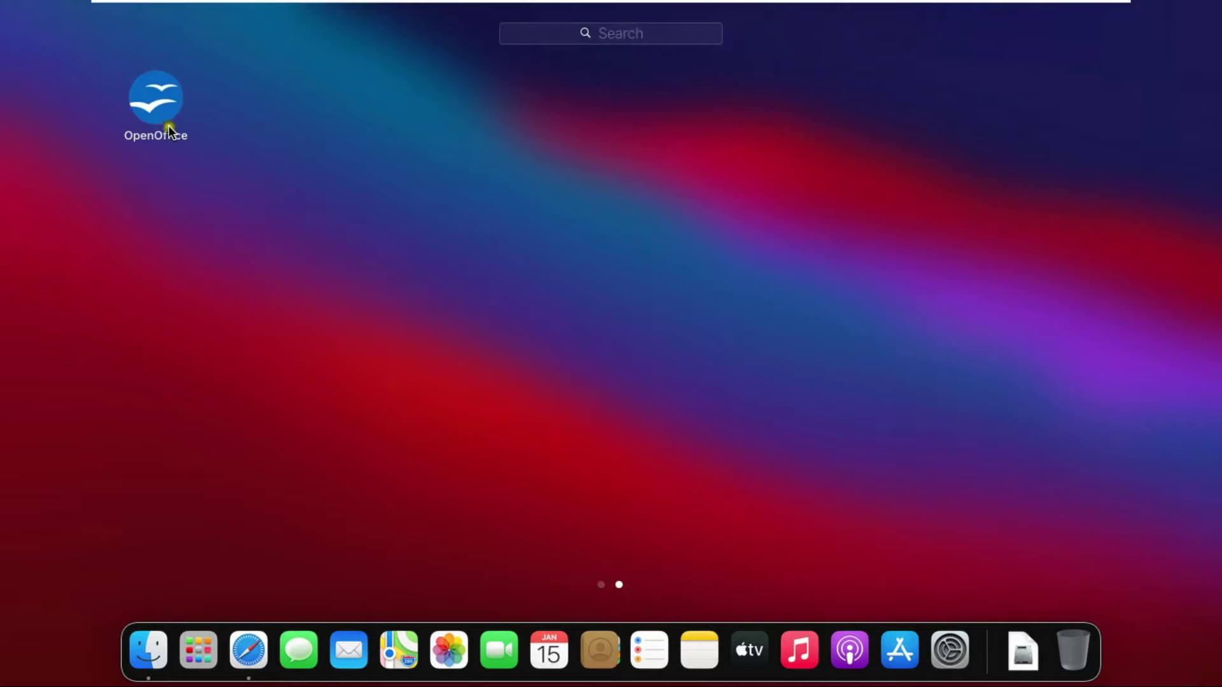
pyautogui.click(163, 108)
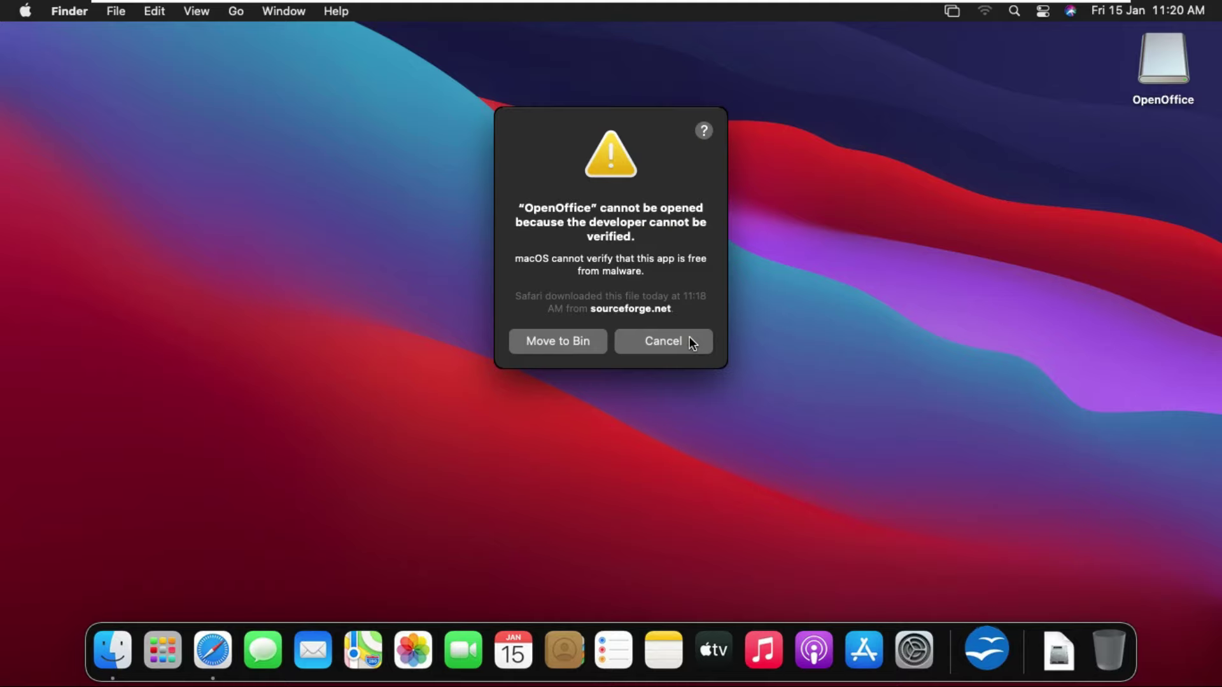
pyautogui.click(640, 336)
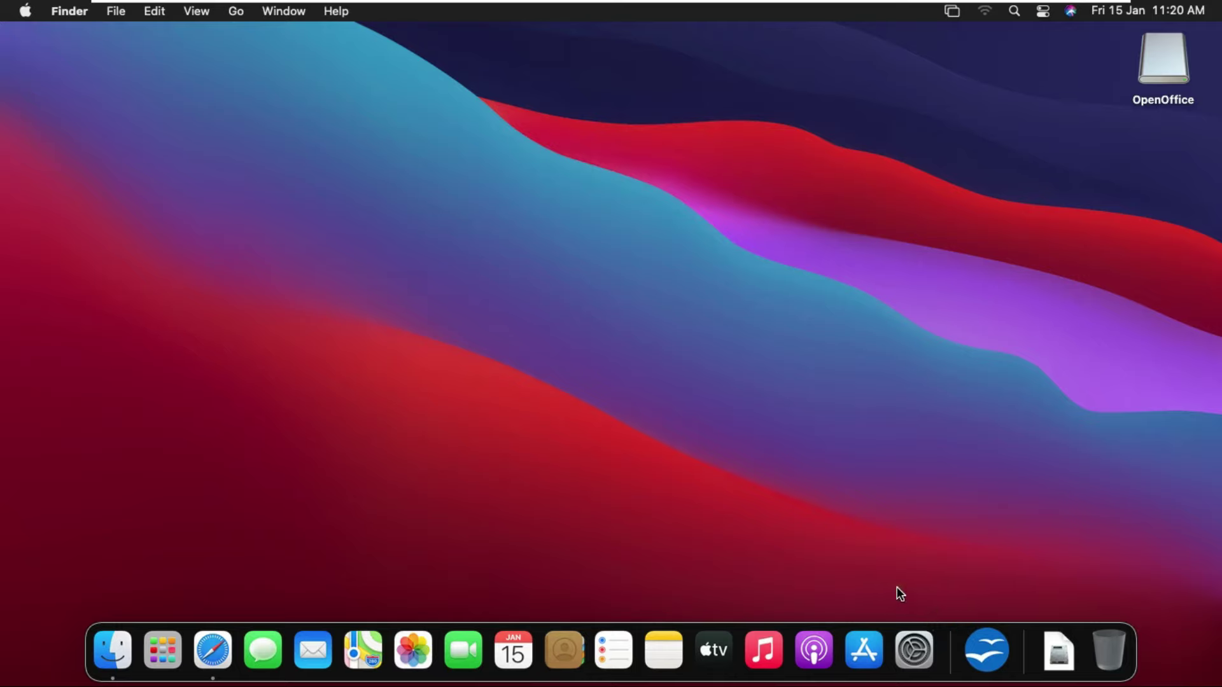
# Open System Preferences from the Apple menu to reach Security & Privacy.
pyautogui.click(24, 12)
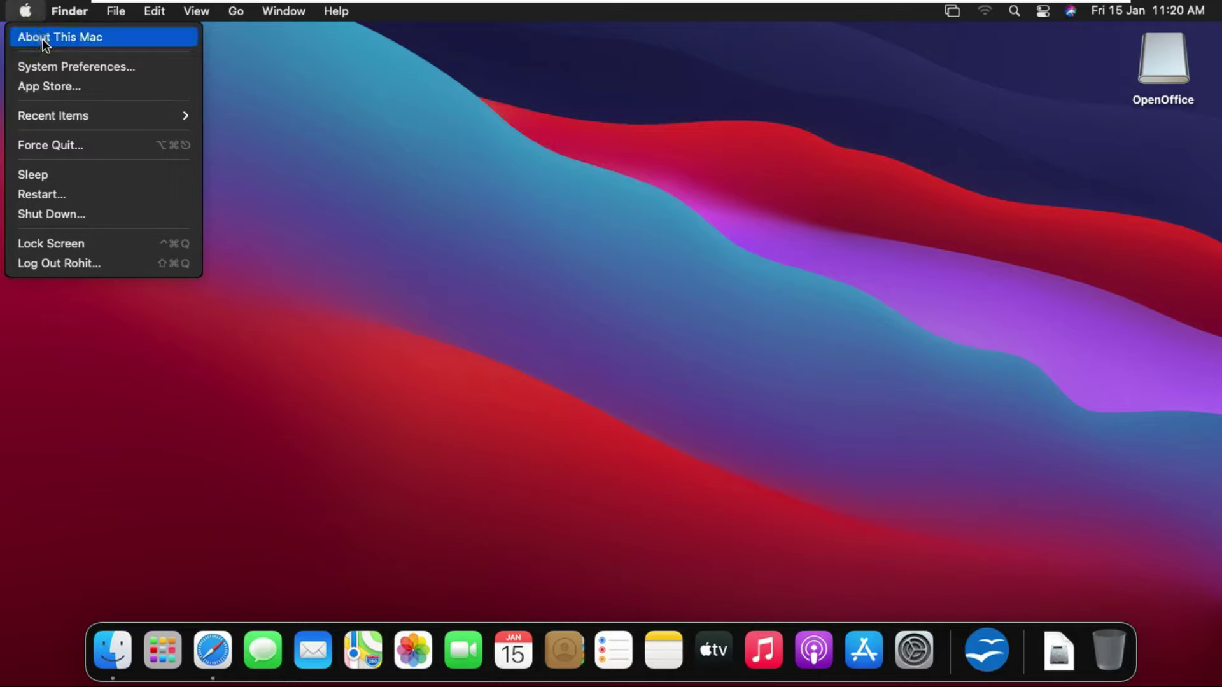
pyautogui.click(52, 64)
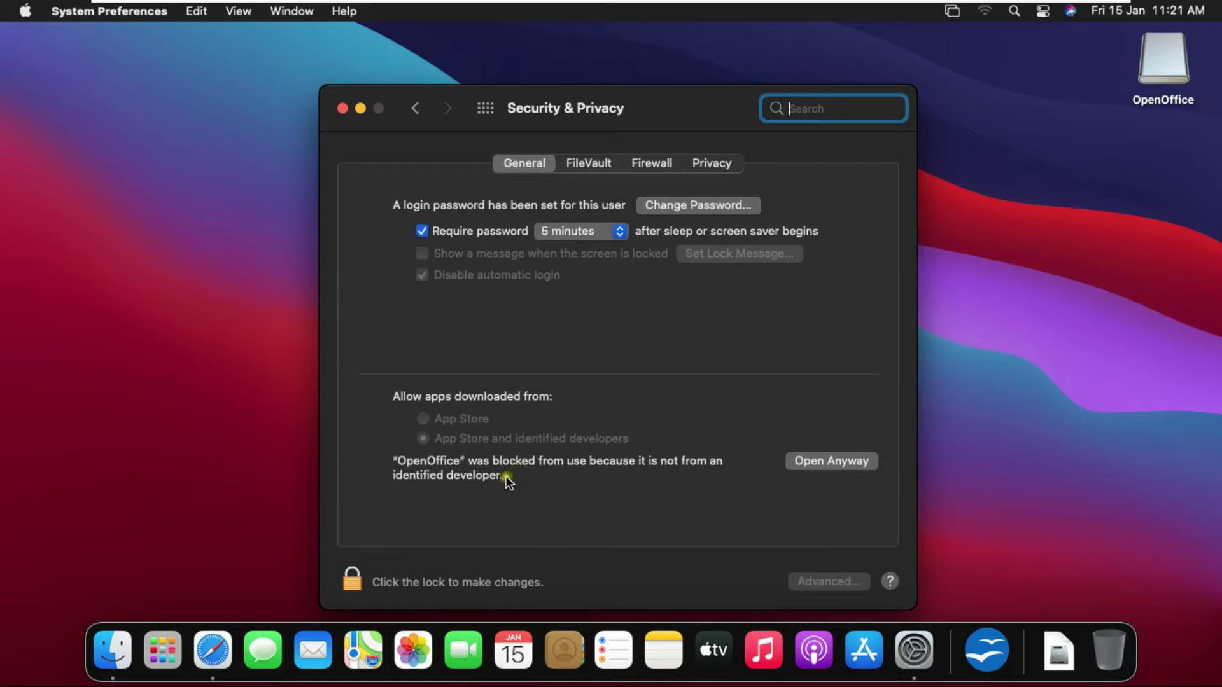
# Choose Open Anyway for OpenOffice, confirm Open, and close Security & Privacy.
pyautogui.click(818, 463)
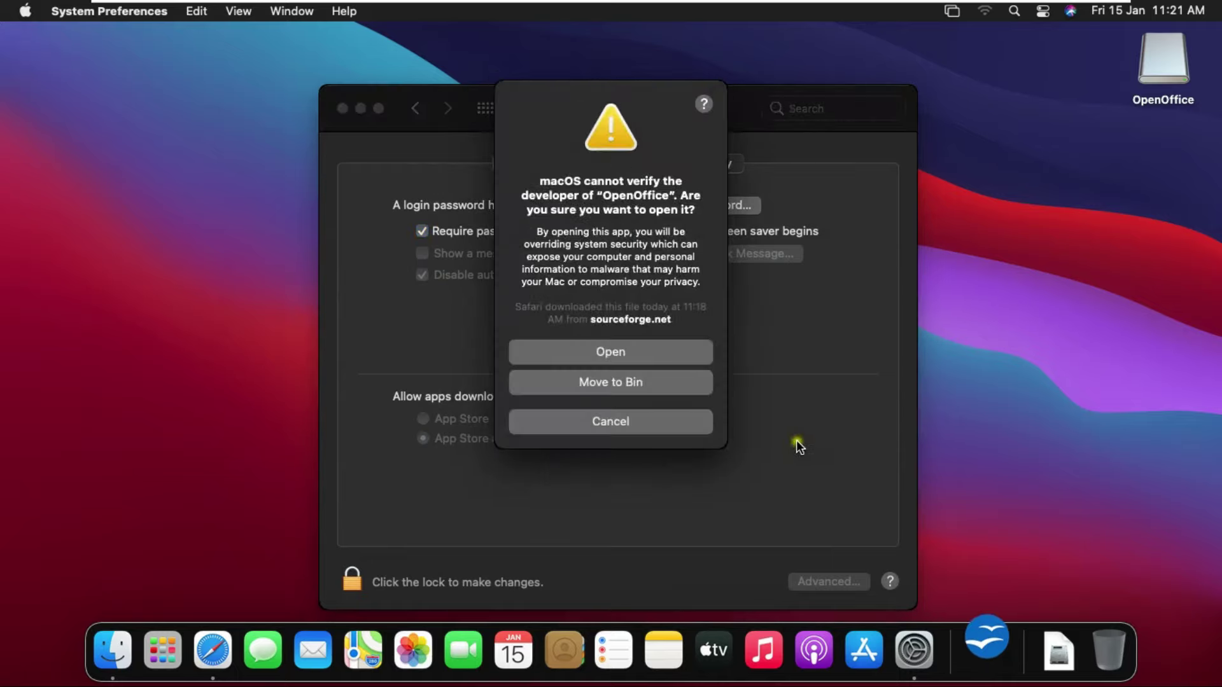
pyautogui.click(607, 353)
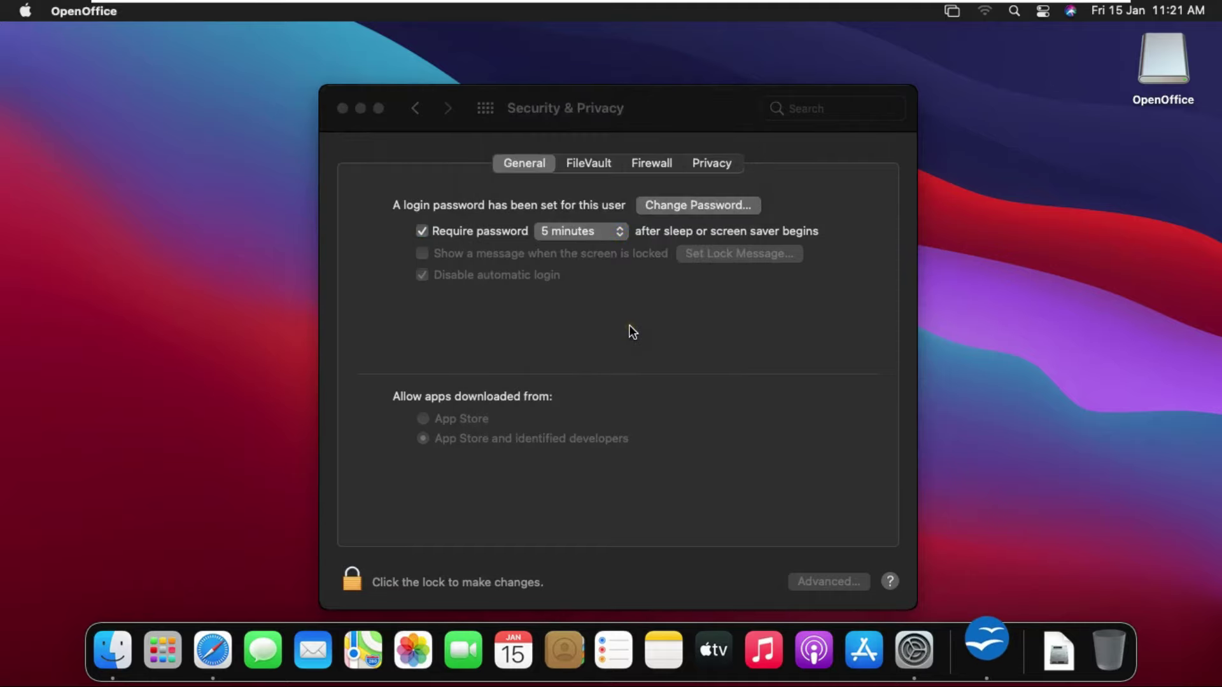
pyautogui.click(342, 108)
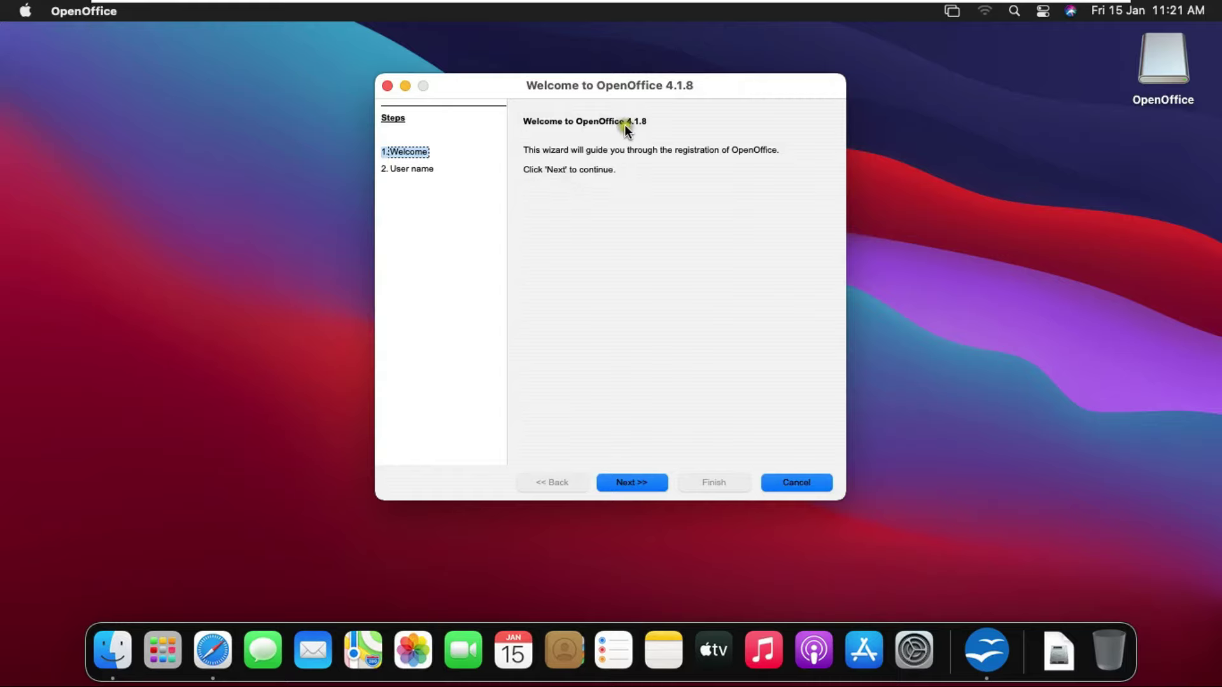
# Enter the user's first name, last name and initials in the welcome wizard.
pyautogui.click(632, 484)
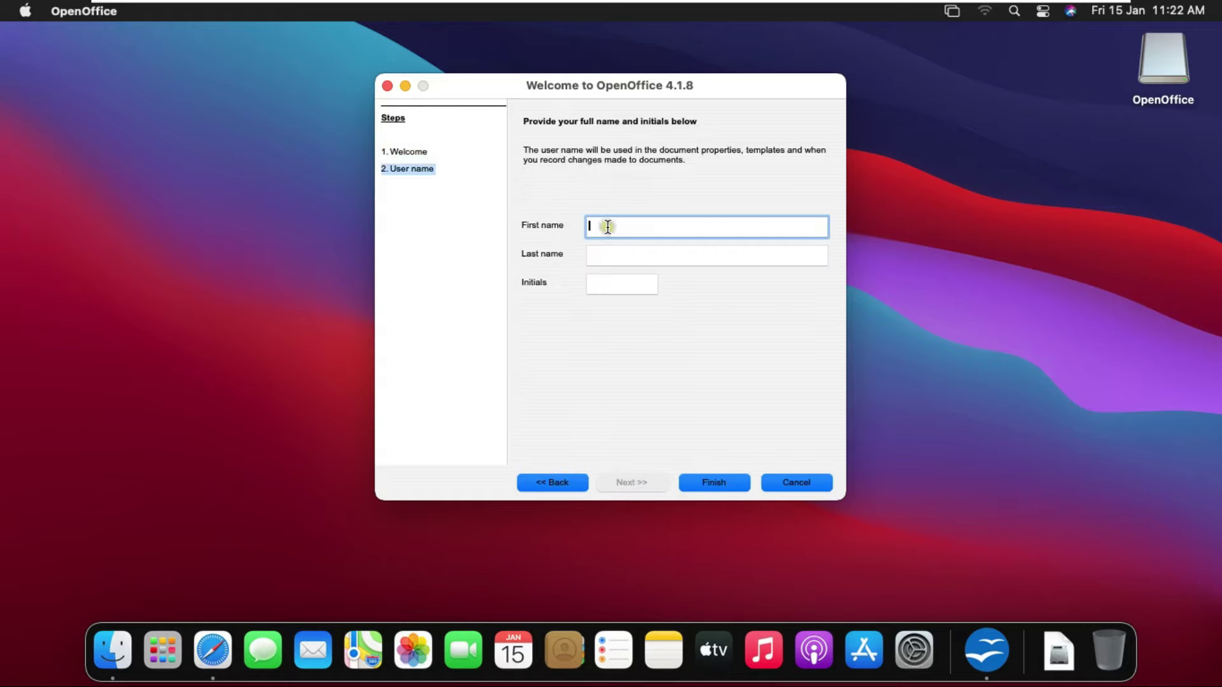
pyautogui.write('Rohit')
pyautogui.click(614, 254)
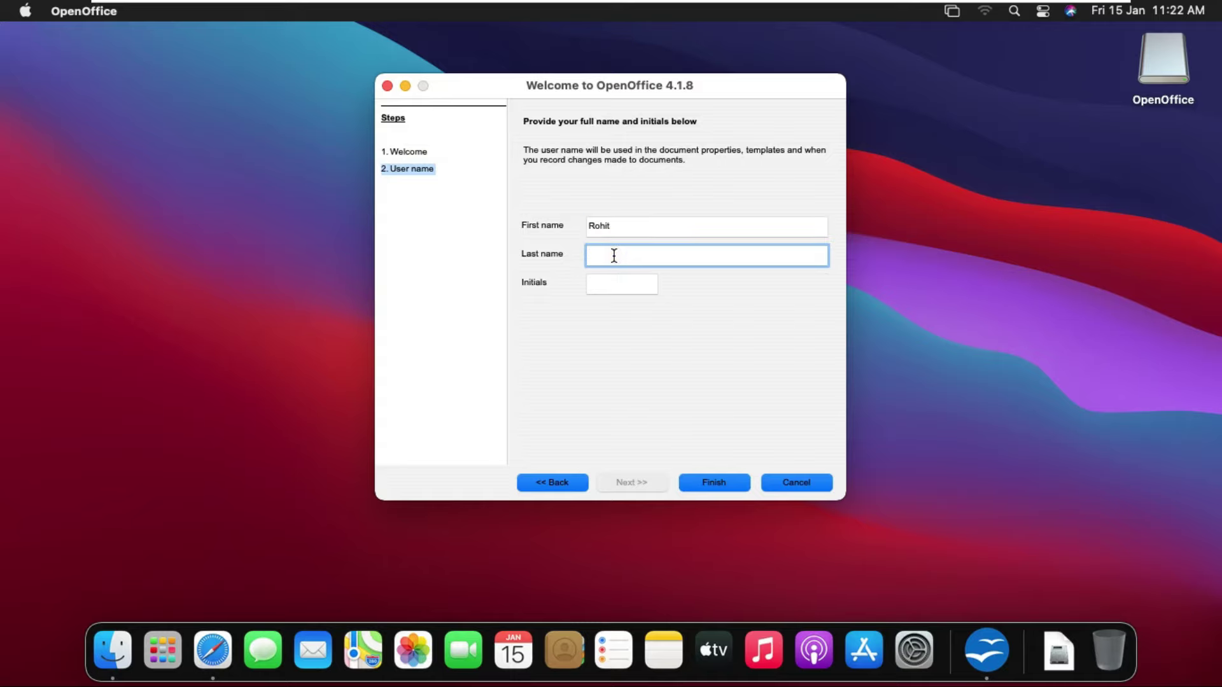
pyautogui.write('s')
pyautogui.click(606, 285)
pyautogui.write('s')
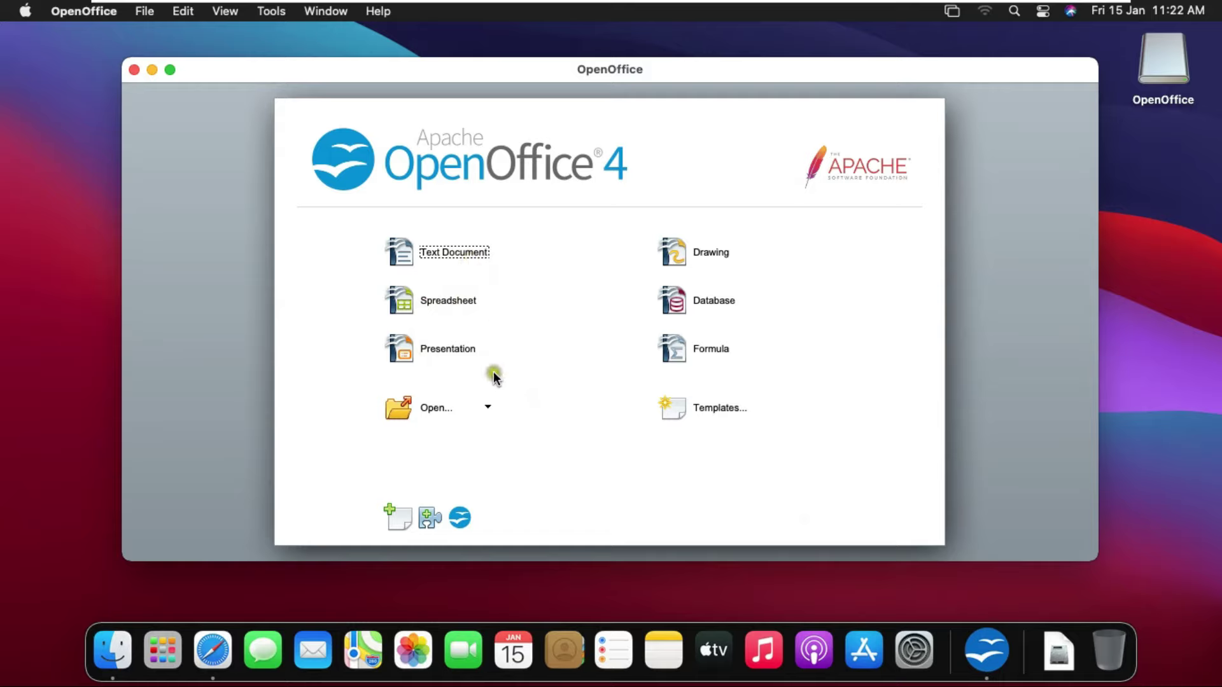
pyautogui.click(432, 302)
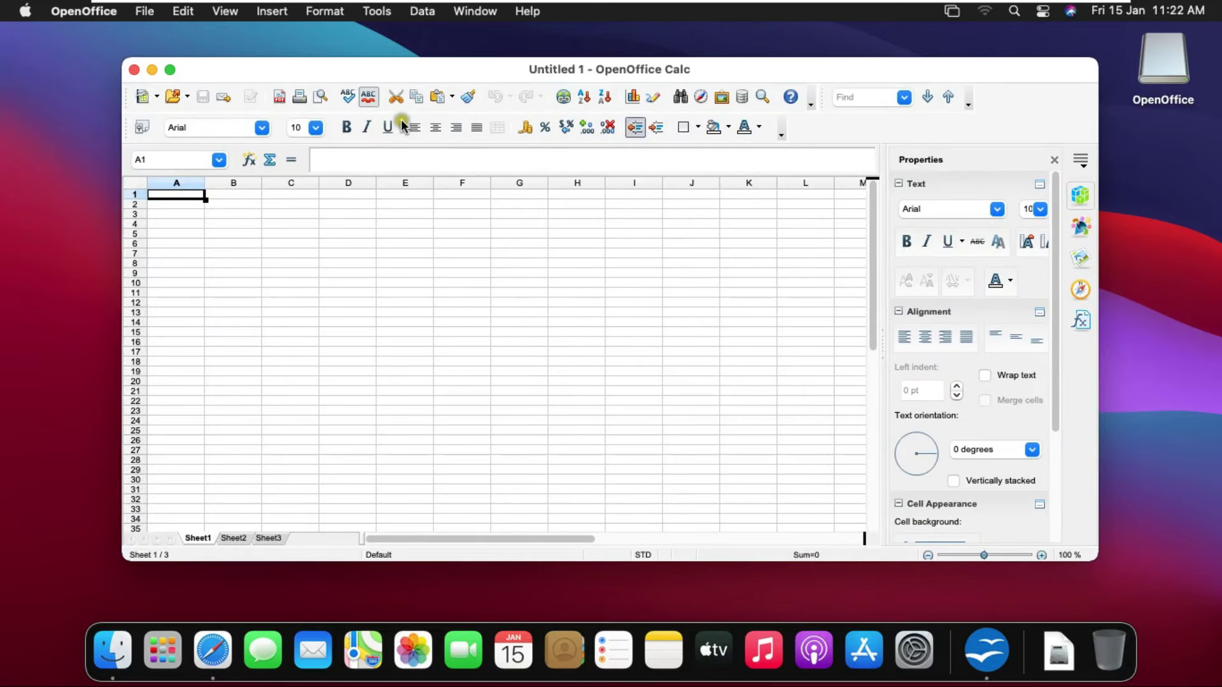
pyautogui.click(171, 71)
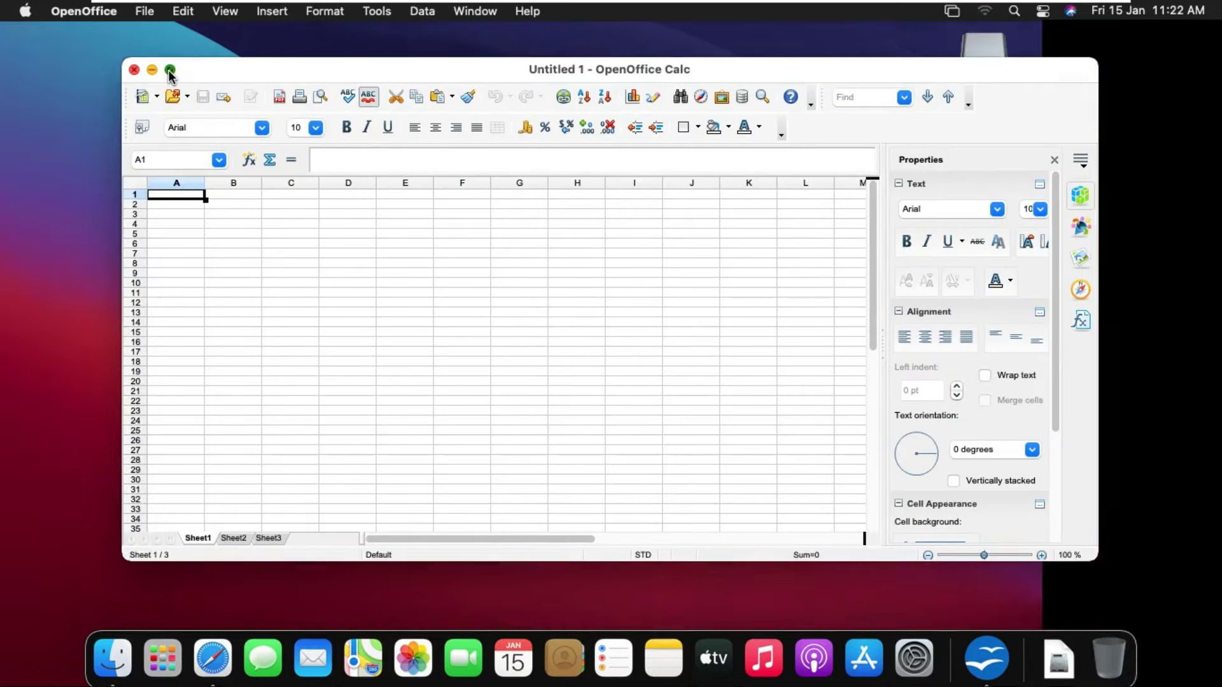
pyautogui.click(524, 268)
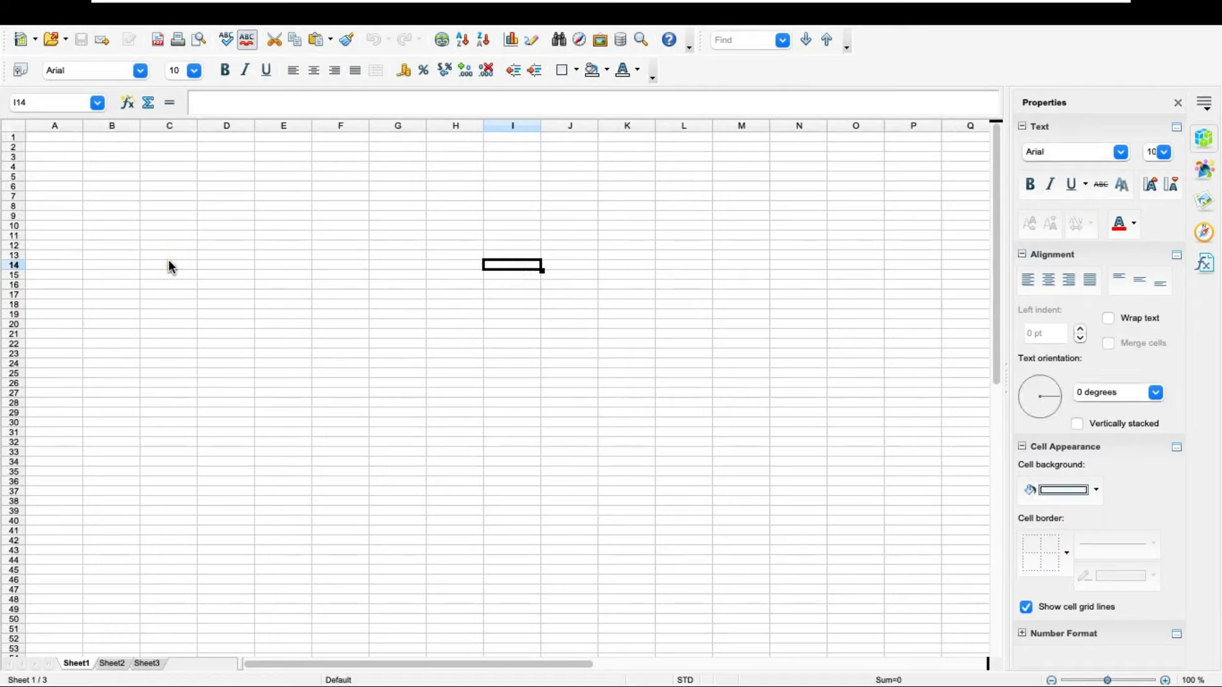
pyautogui.click(134, 243)
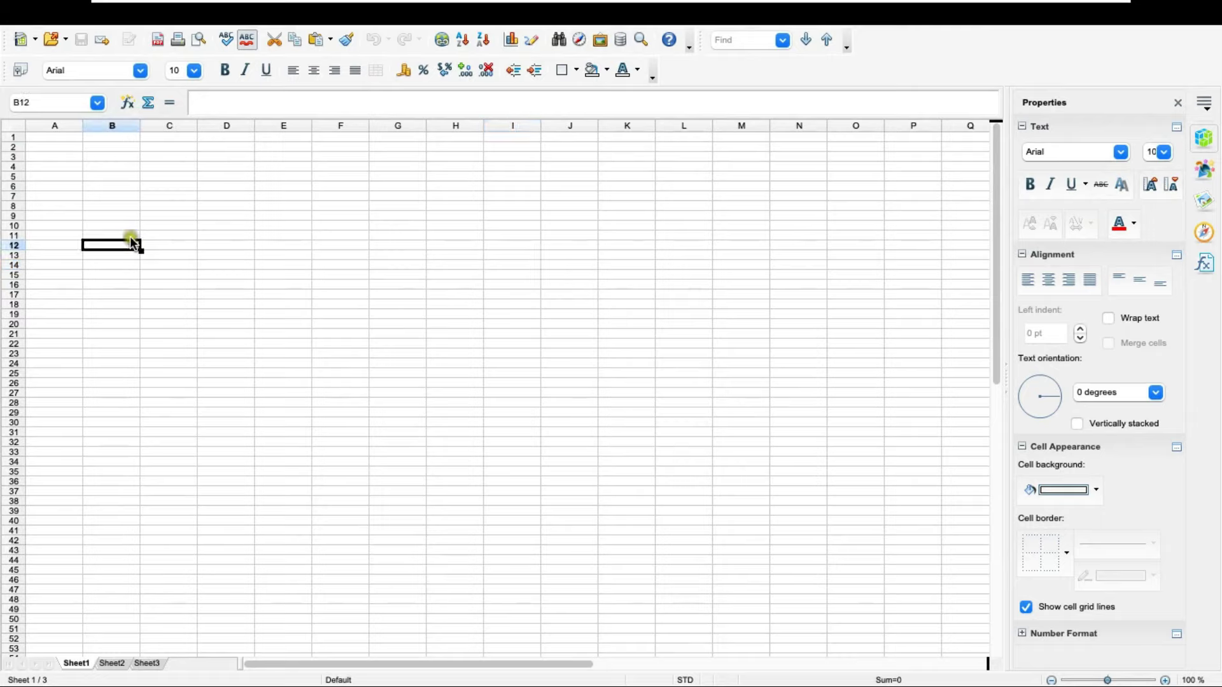
pyautogui.click(114, 198)
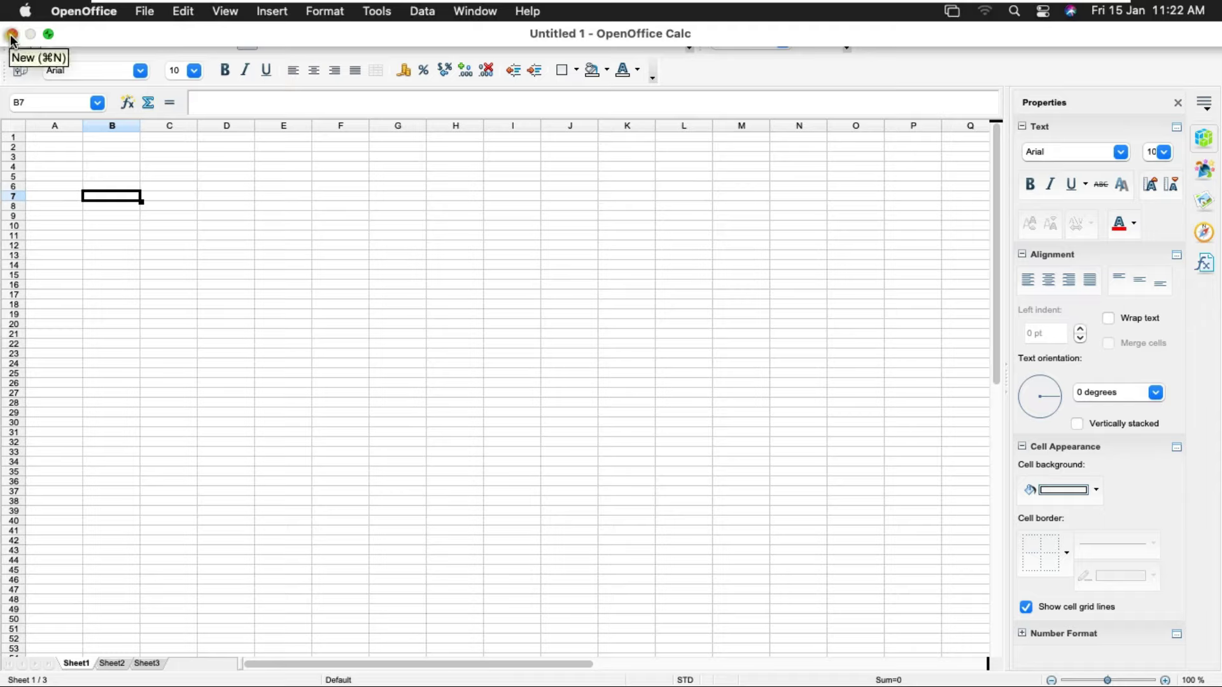
pyautogui.click(12, 34)
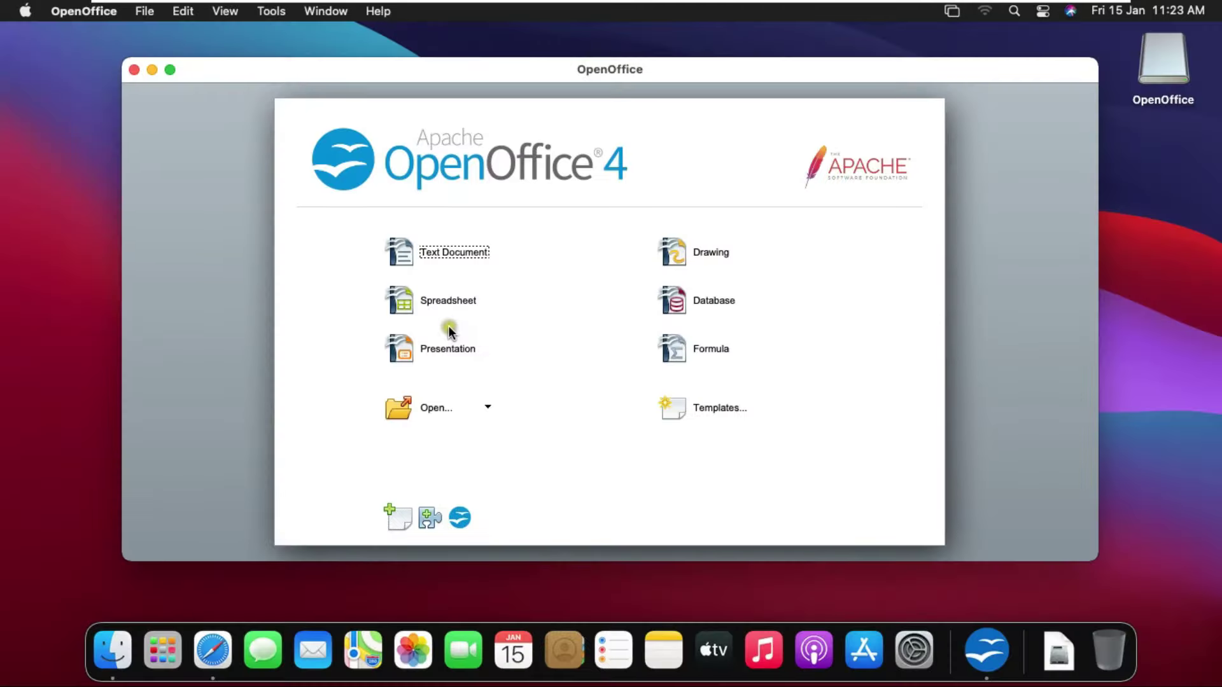
# Create a new presentation from the Introducing a New Product template.
pyautogui.click(445, 348)
pyautogui.click(455, 348)
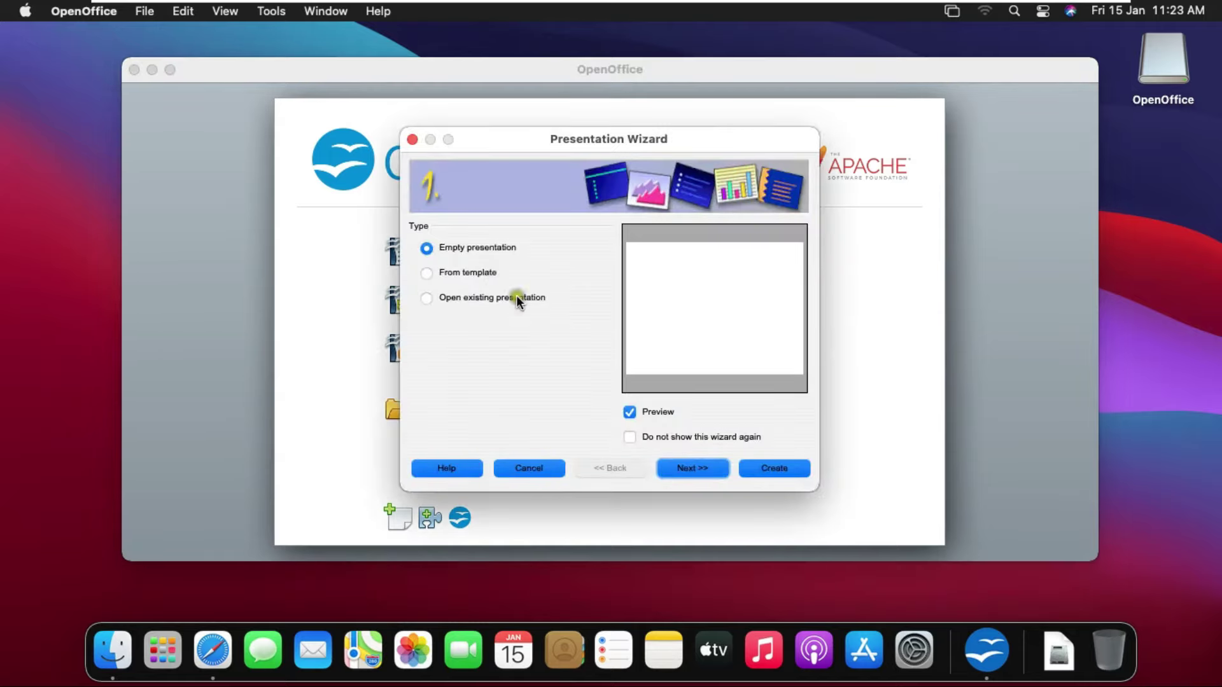
pyautogui.click(426, 273)
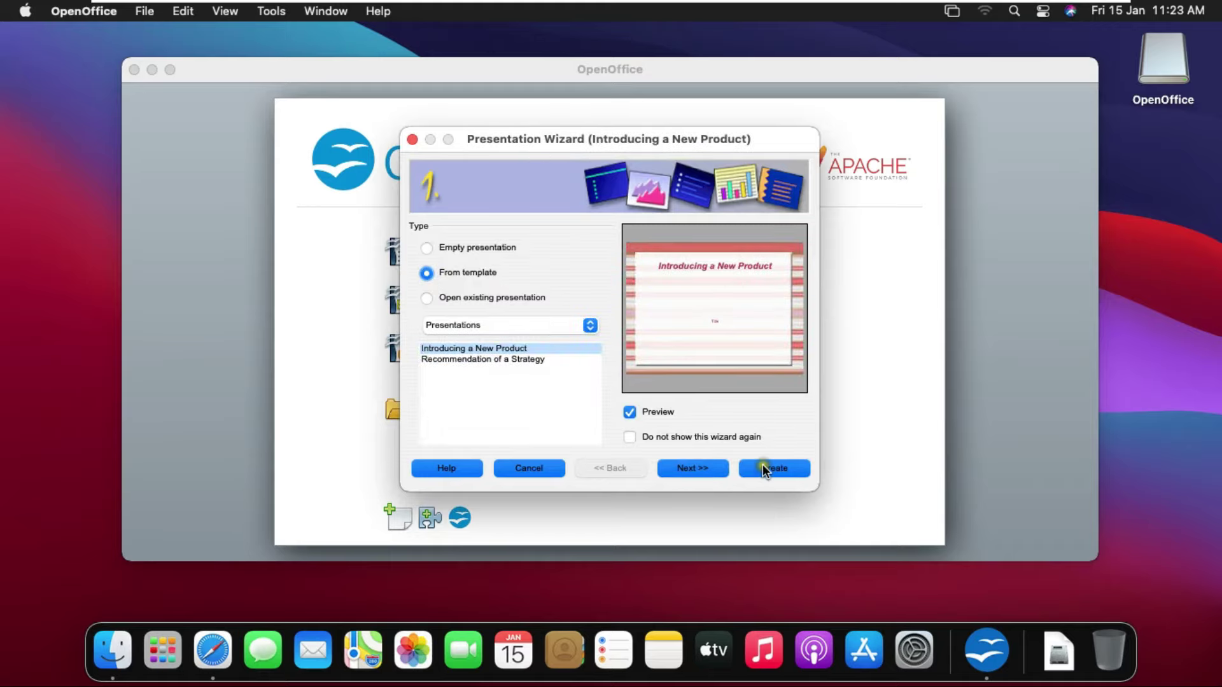
pyautogui.click(805, 468)
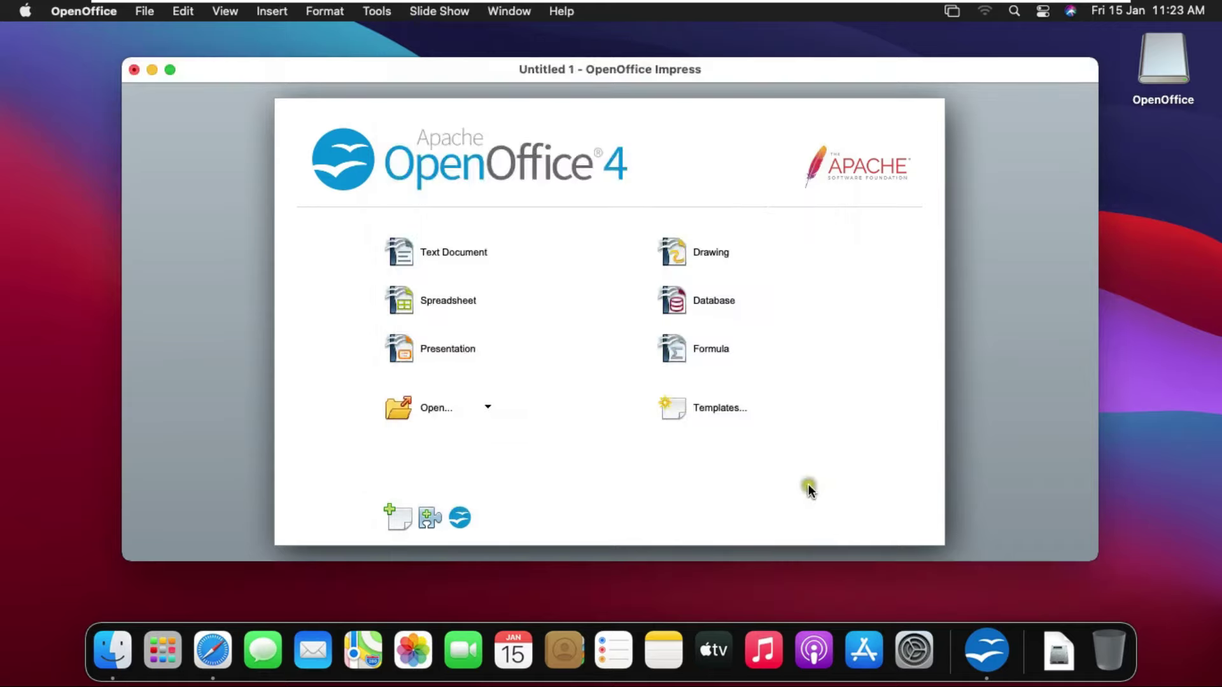
# Browse slides 2–4 and back to the title slide, then close the presentation, discarding changes.
pyautogui.click(219, 303)
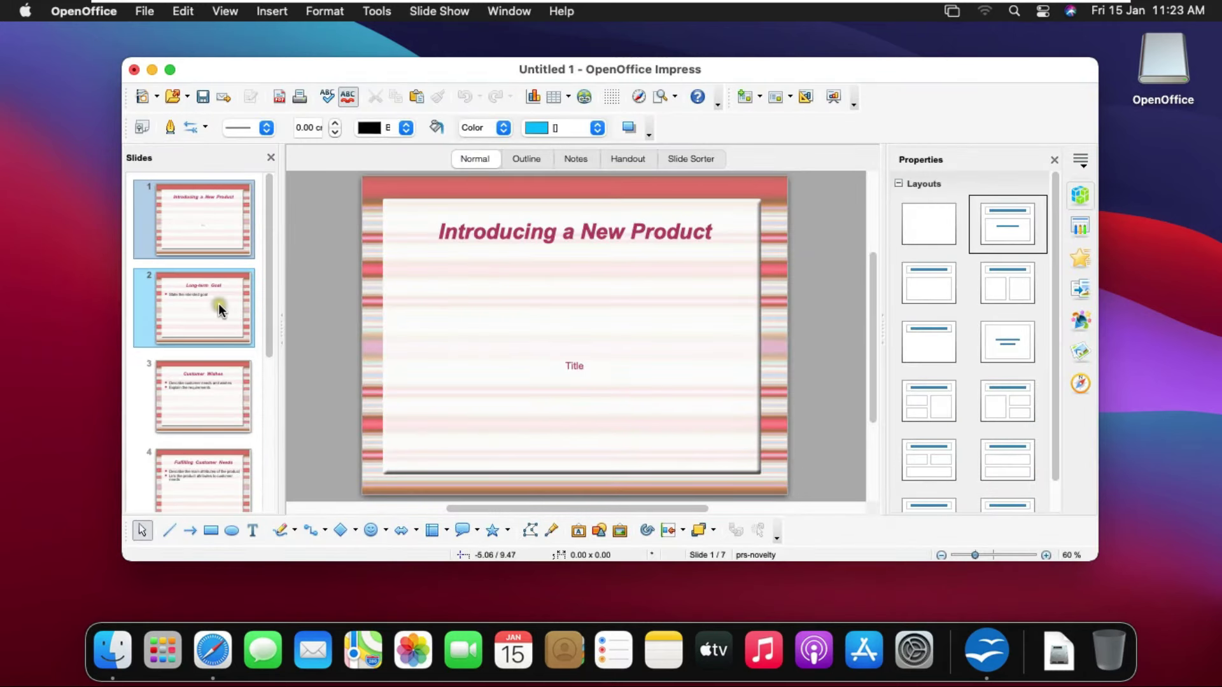
pyautogui.click(224, 375)
pyautogui.click(217, 473)
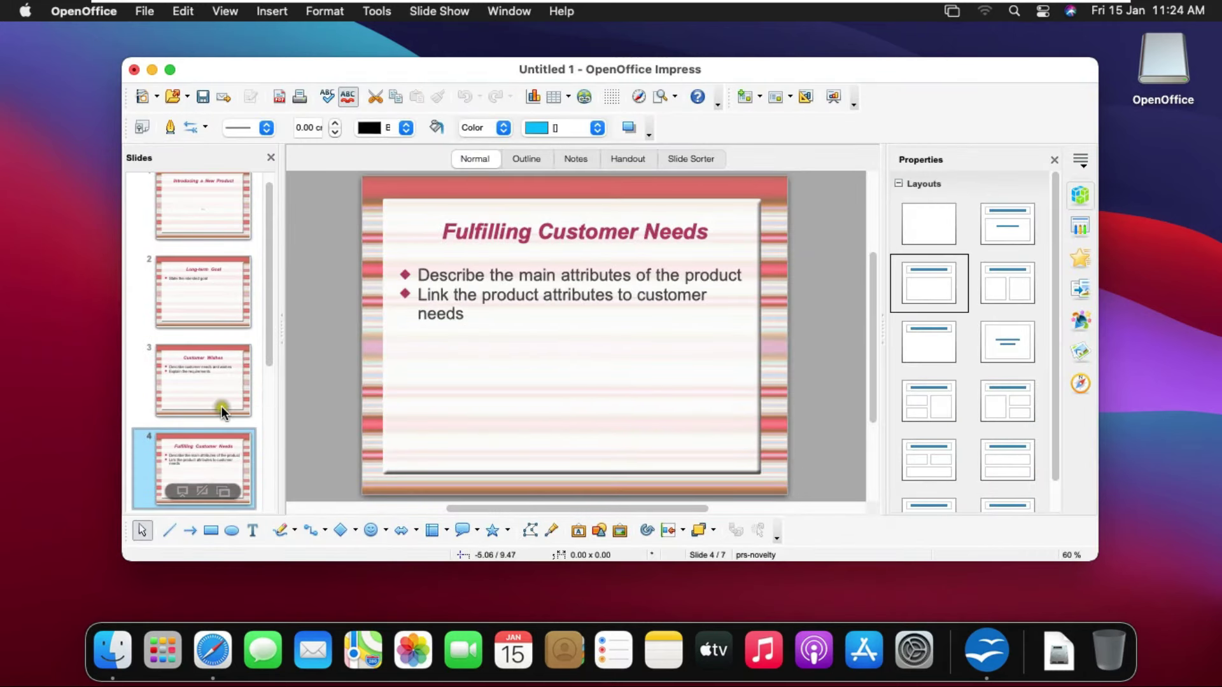
pyautogui.click(216, 382)
pyautogui.click(203, 306)
pyautogui.click(223, 194)
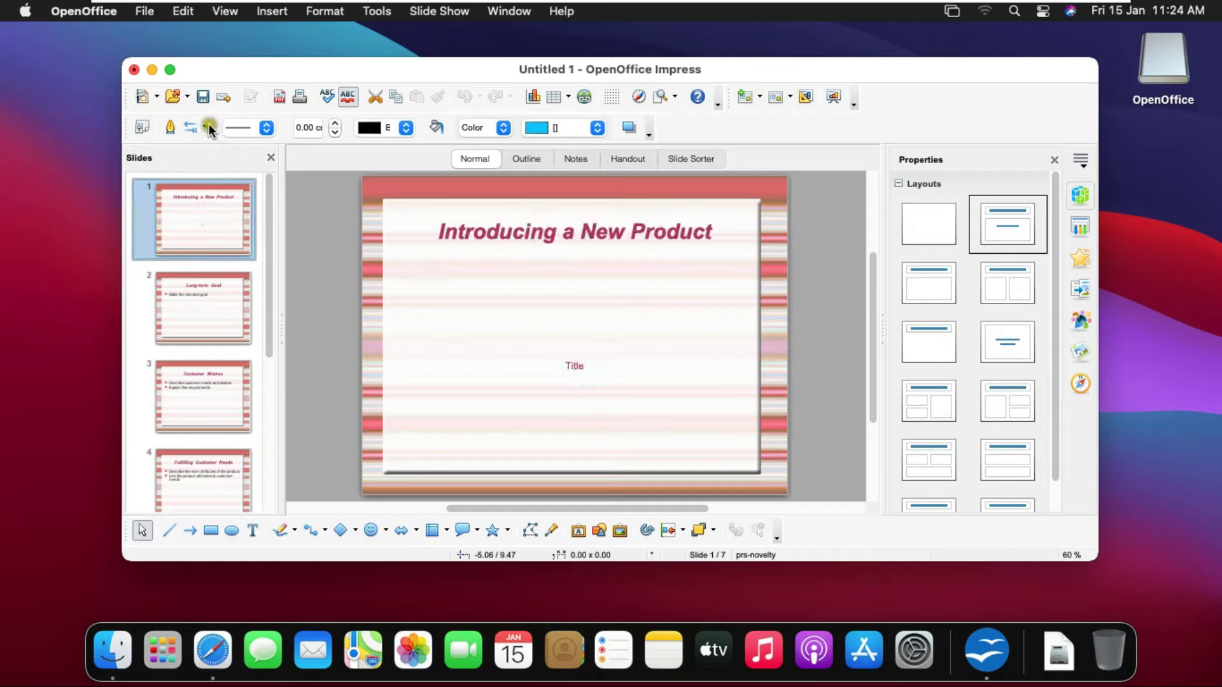
pyautogui.click(134, 70)
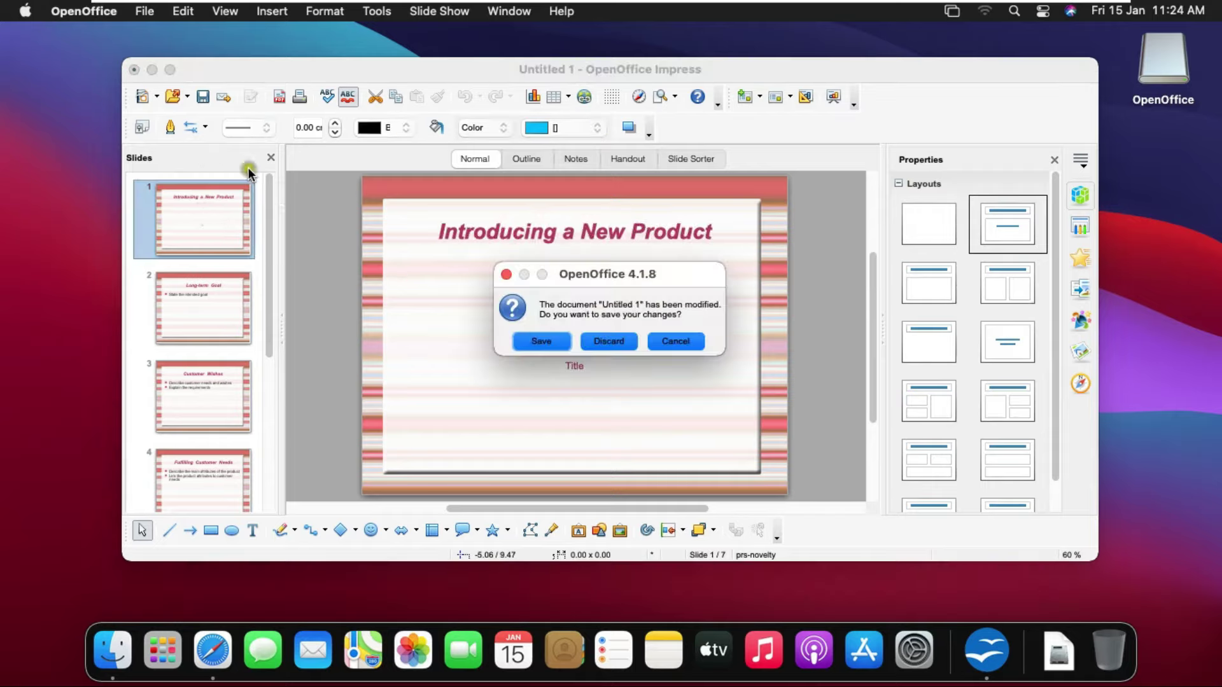
pyautogui.click(602, 342)
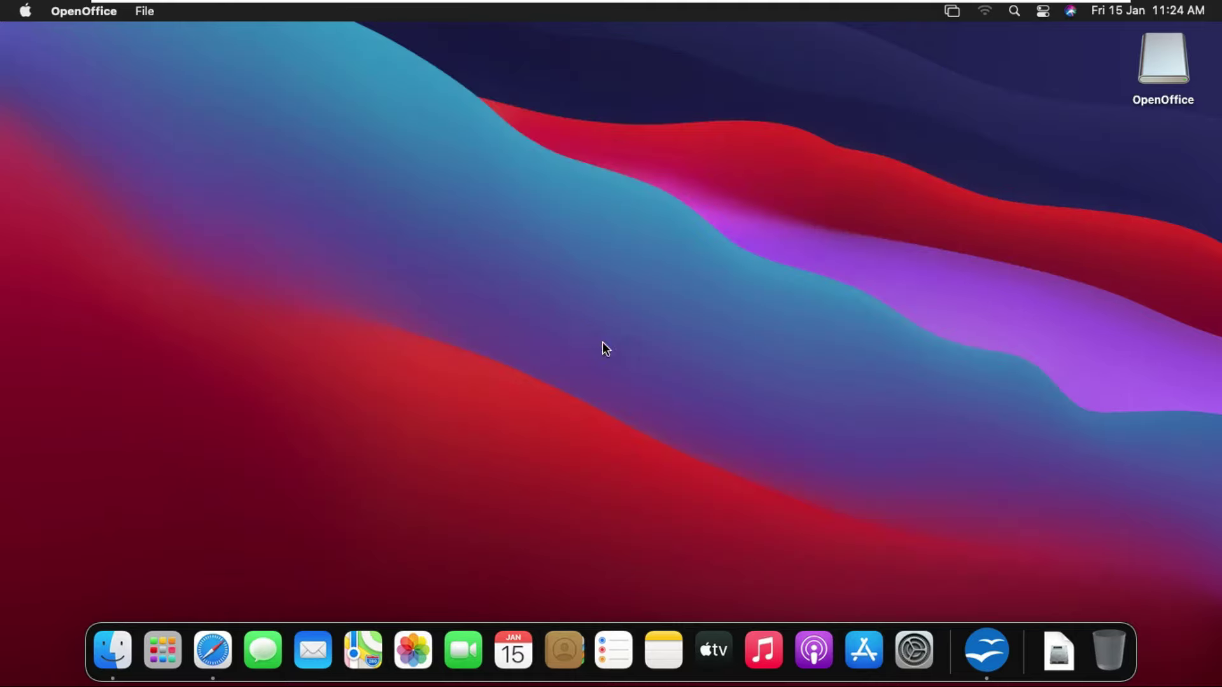
pyautogui.click(986, 647)
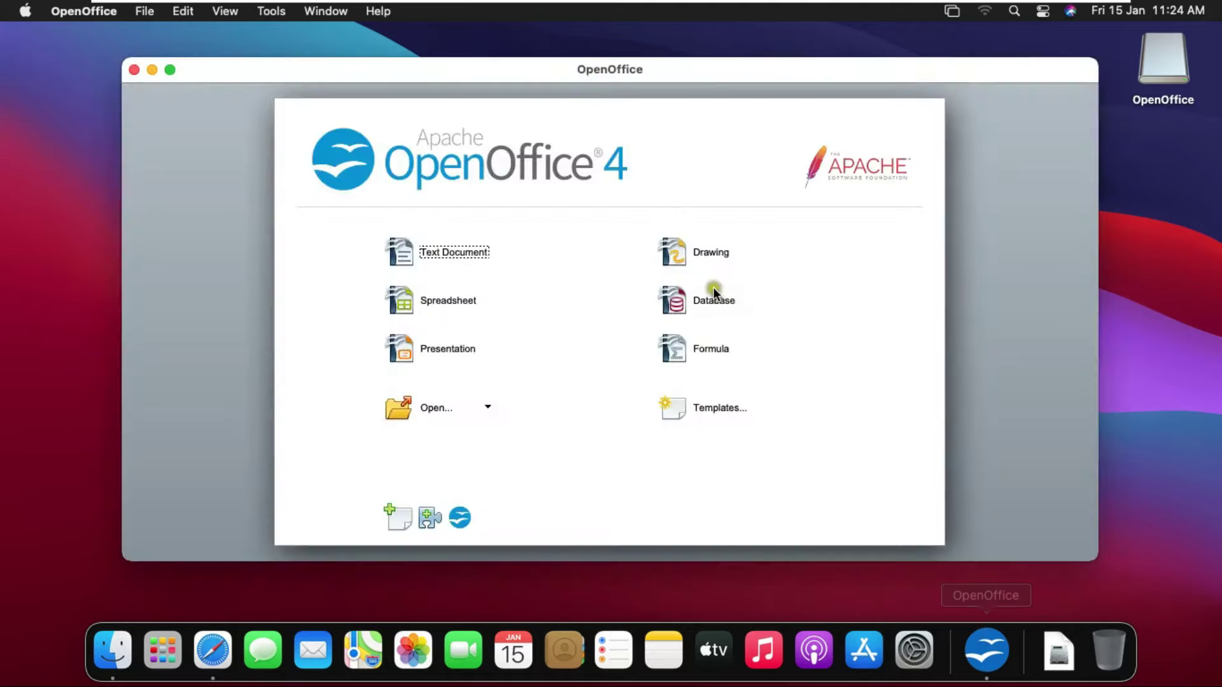
pyautogui.click(432, 250)
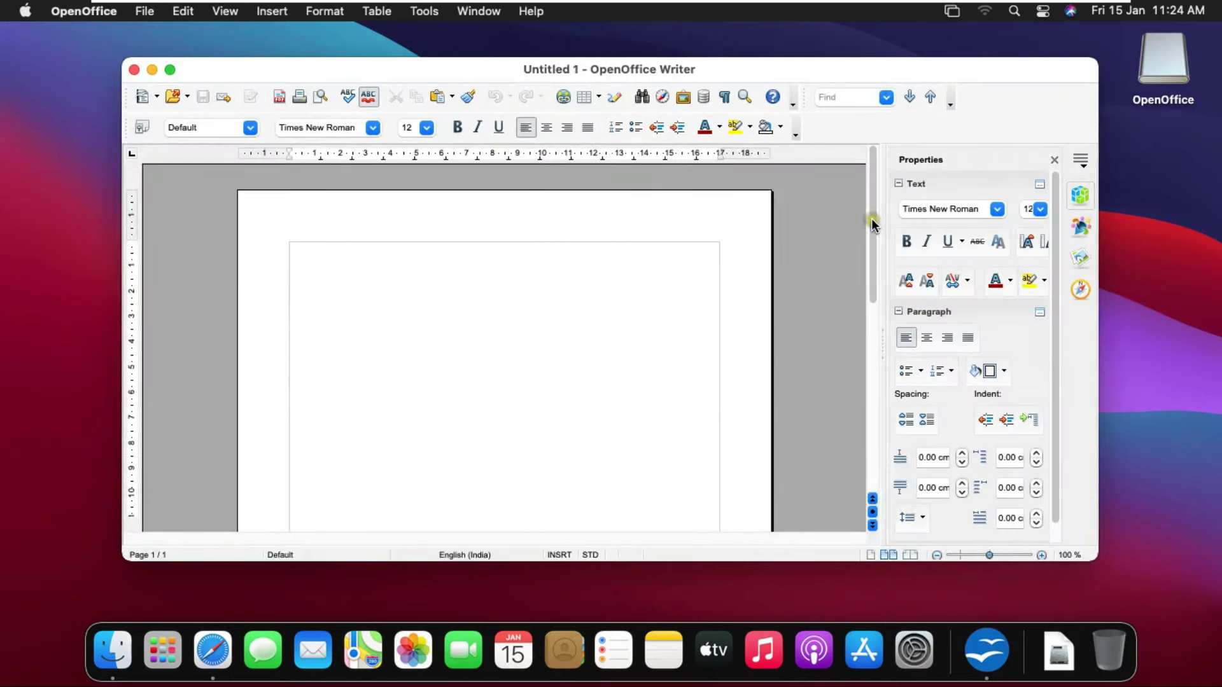
pyautogui.moveTo(871, 219)
pyautogui.mouseDown()
pyautogui.moveTo(877, 276)
pyautogui.moveTo(875, 216)
pyautogui.mouseUp()
pyautogui.write('Hi There')
pyautogui.press('Return')
pyautogui.press('Return')
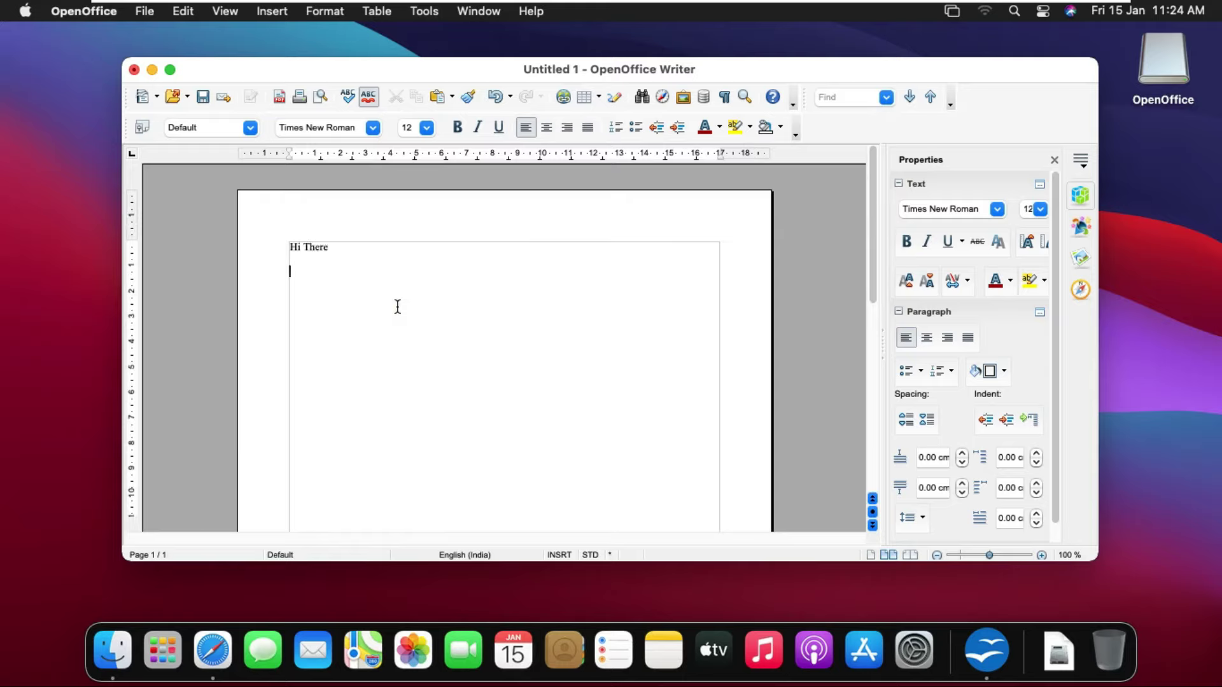
pyautogui.click(133, 70)
pyautogui.click(608, 344)
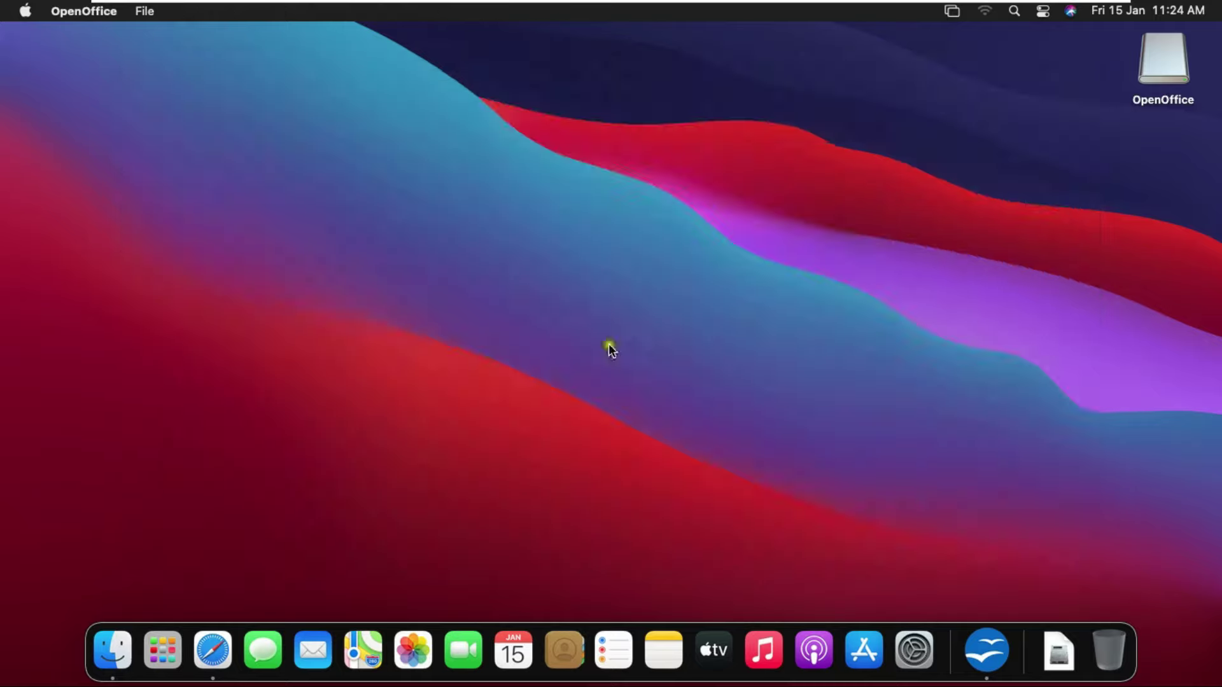